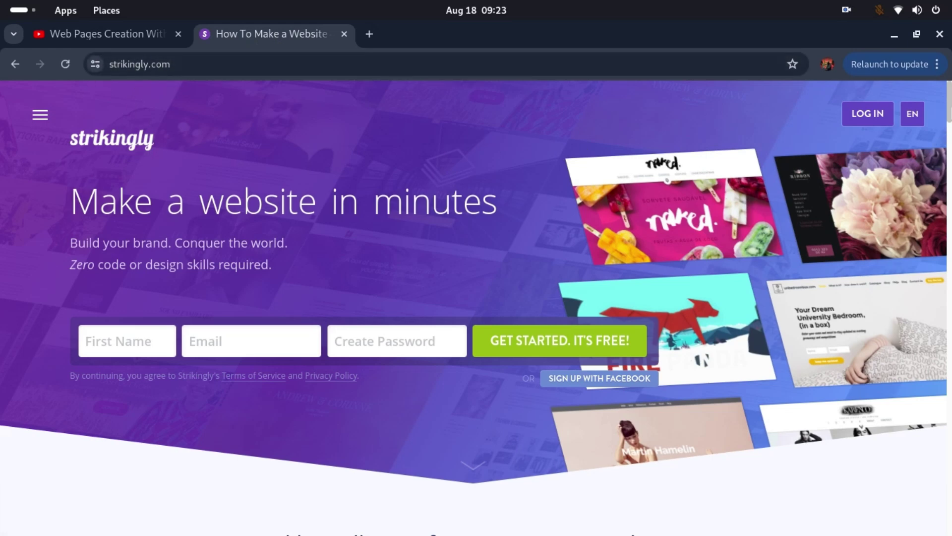
Check the available site languages, close the list, and enter the first name in the free account sign-up form
{"action": "left_click", "coordinate": [912, 114]}
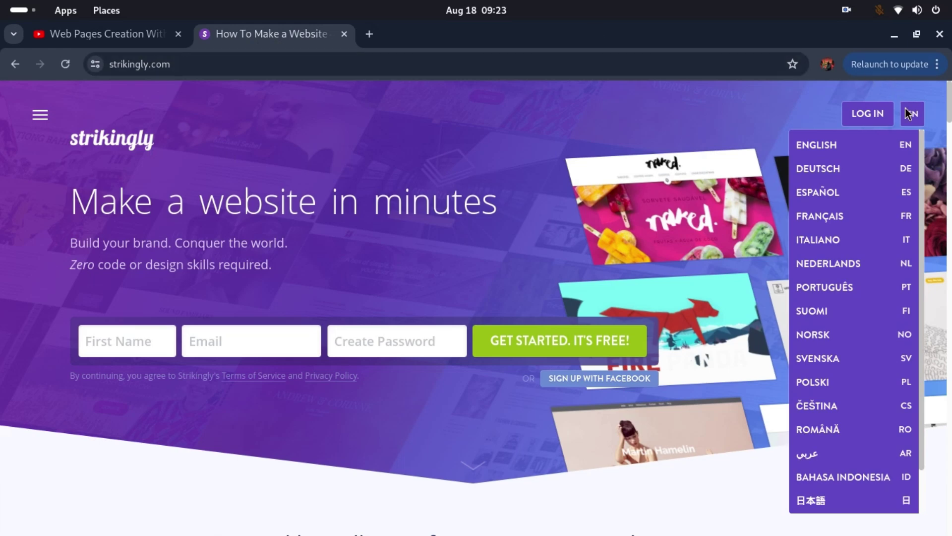
{"action": "left_click", "coordinate": [568, 238]}
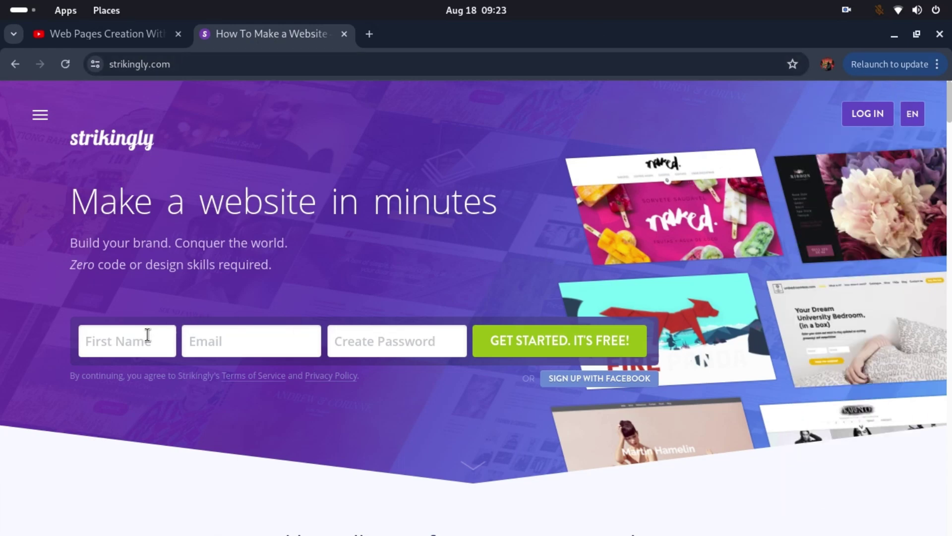
{"action": "type", "text": "D"}
{"action": "type", "text": "evN"}
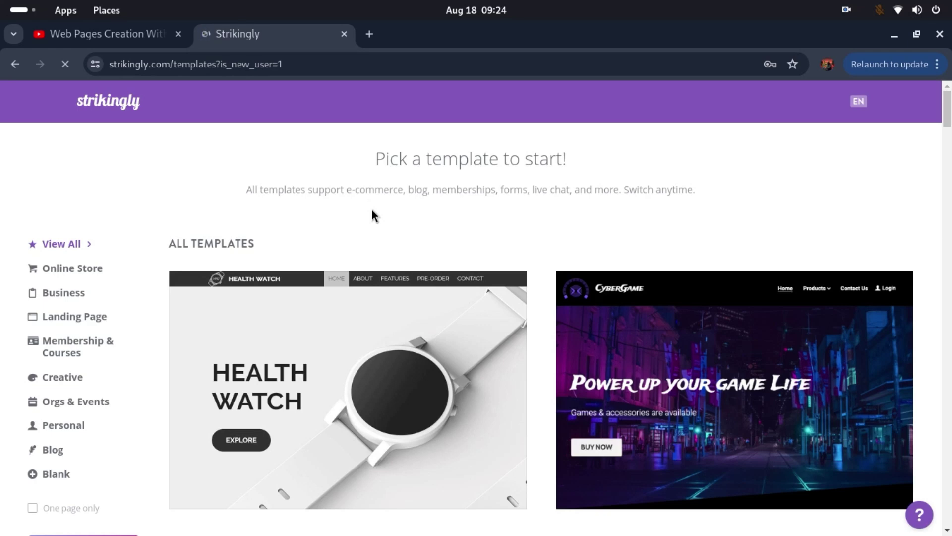
Browse the website templates in the gallery and return to the first ones
{"action": "scroll", "coordinate": [551, 161], "scroll_direction": "down", "scroll_amount": 2}
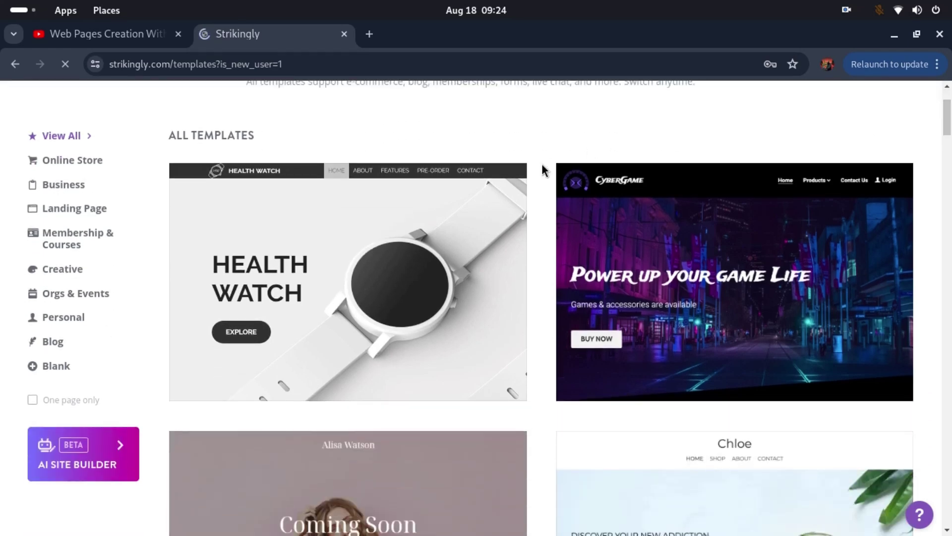
{"action": "mouse_move", "coordinate": [583, 217]}
{"action": "left_click", "coordinate": [789, 99]}
{"action": "mouse_move", "coordinate": [525, 208]}
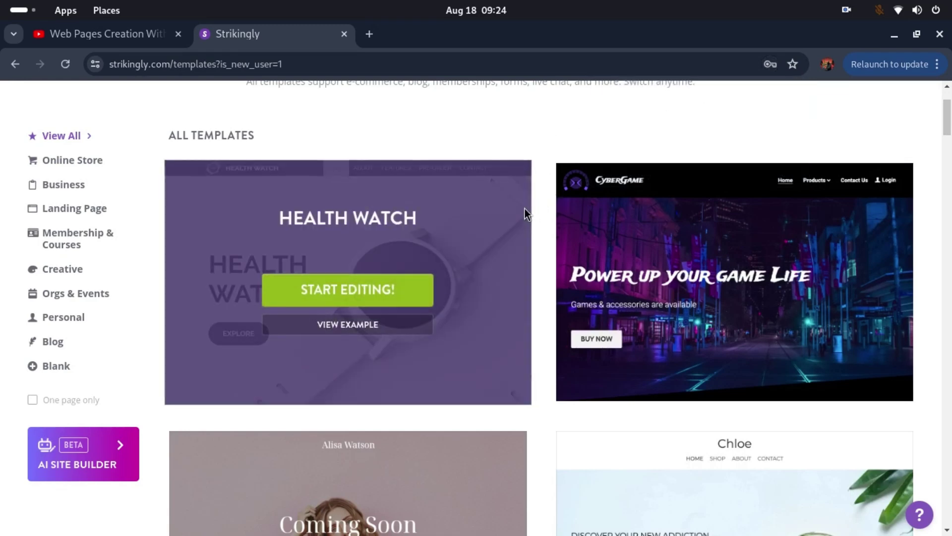
{"action": "scroll", "coordinate": [537, 227], "scroll_direction": "down", "scroll_amount": 6}
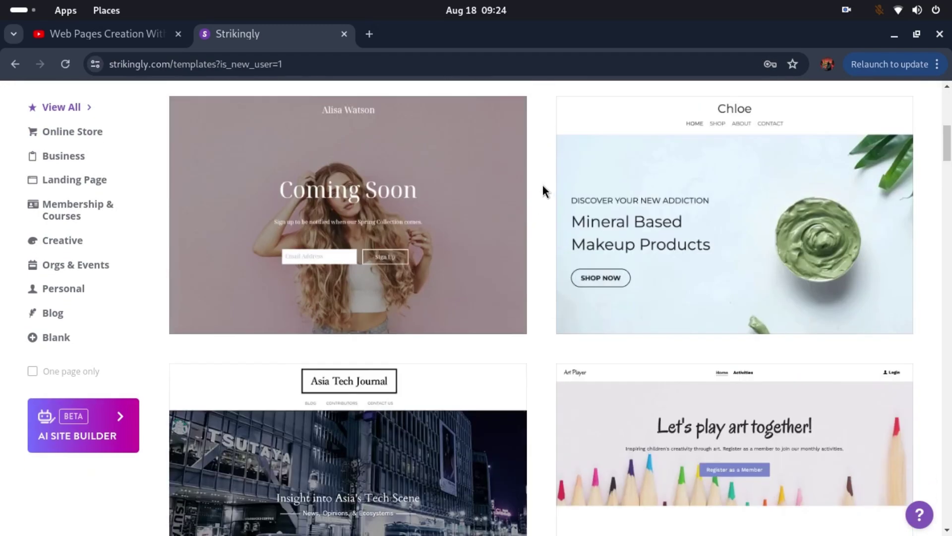
{"action": "scroll", "coordinate": [543, 186], "scroll_direction": "down", "scroll_amount": 2}
{"action": "scroll", "coordinate": [543, 185], "scroll_direction": "down", "scroll_amount": 4}
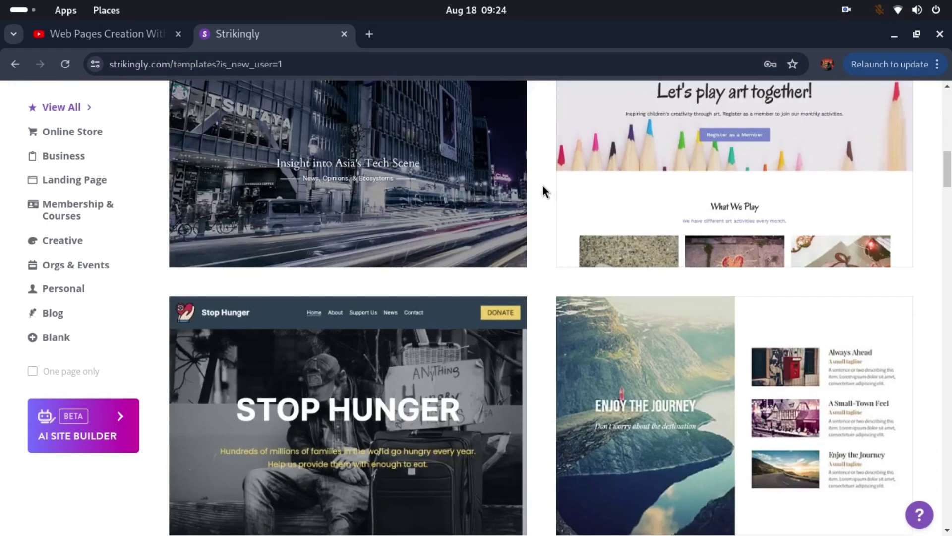
{"action": "scroll", "coordinate": [543, 187], "scroll_direction": "down", "scroll_amount": 2}
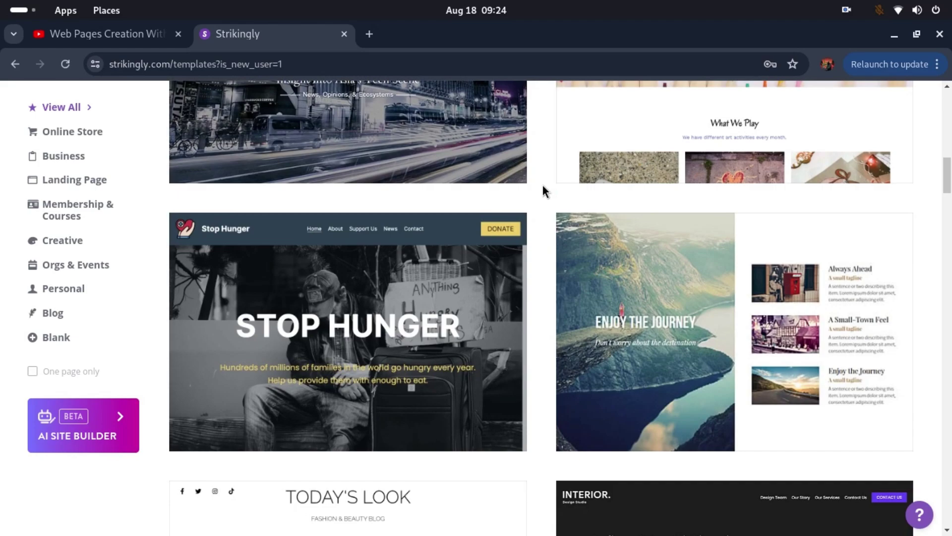
{"action": "mouse_move", "coordinate": [946, 176]}
{"action": "left_mouse_down"}
{"action": "mouse_move", "coordinate": [945, 360]}
{"action": "mouse_move", "coordinate": [936, 106]}
{"action": "left_mouse_up"}
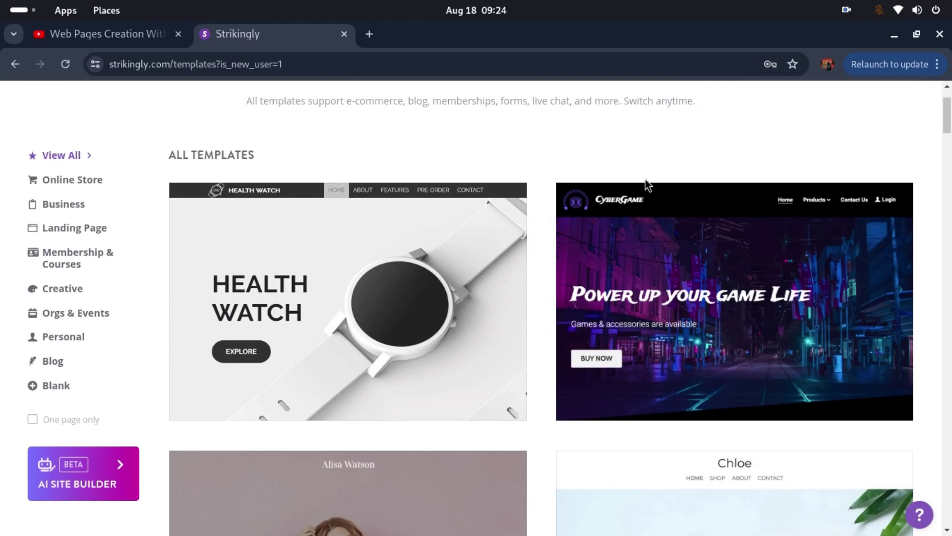
Open the example site of the CyberGame template and examine its home page down to the category section
{"action": "mouse_move", "coordinate": [589, 240]}
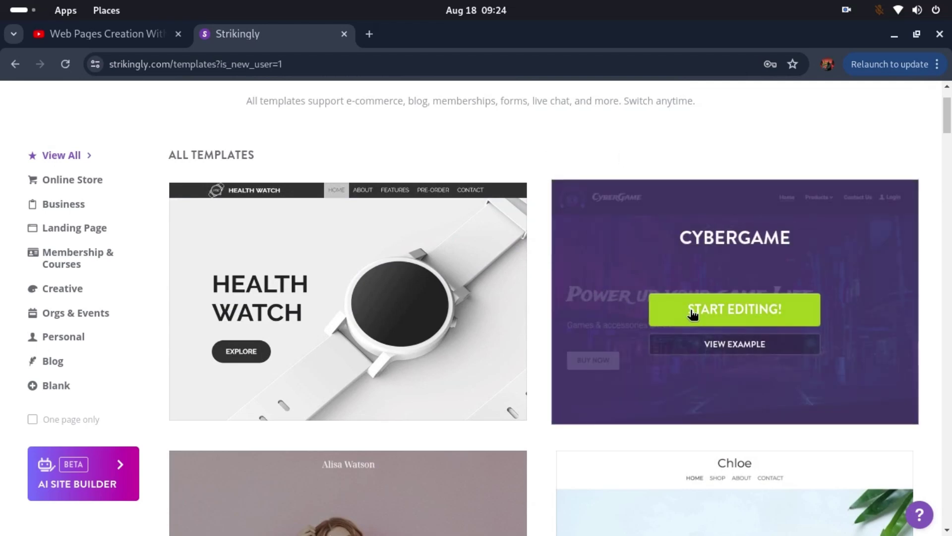
{"action": "left_click", "coordinate": [716, 347]}
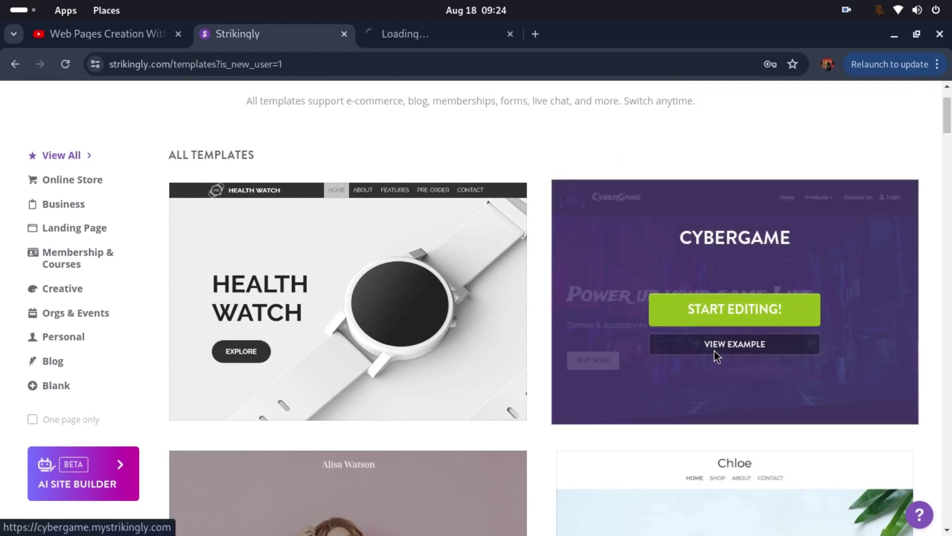
{"action": "left_click", "coordinate": [405, 45]}
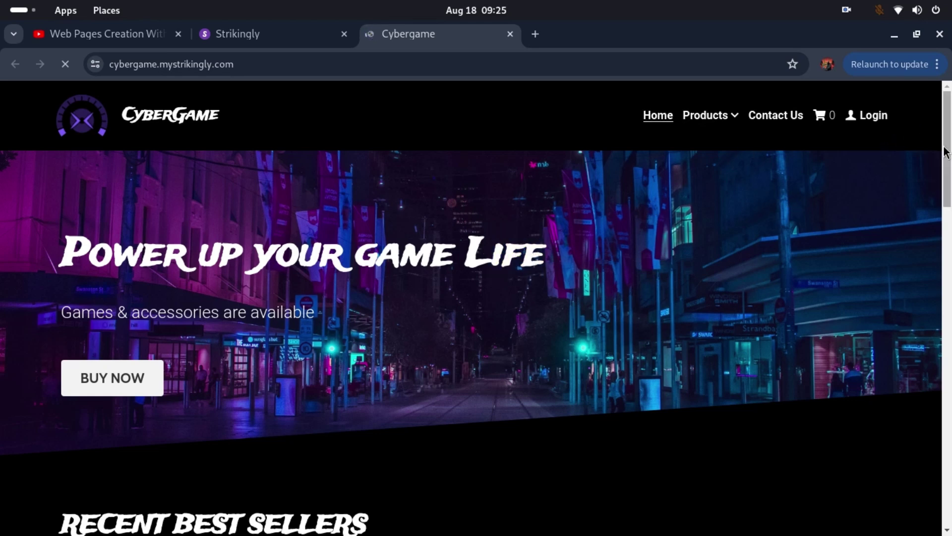
{"action": "scroll", "coordinate": [947, 198], "scroll_direction": "down", "scroll_amount": 8}
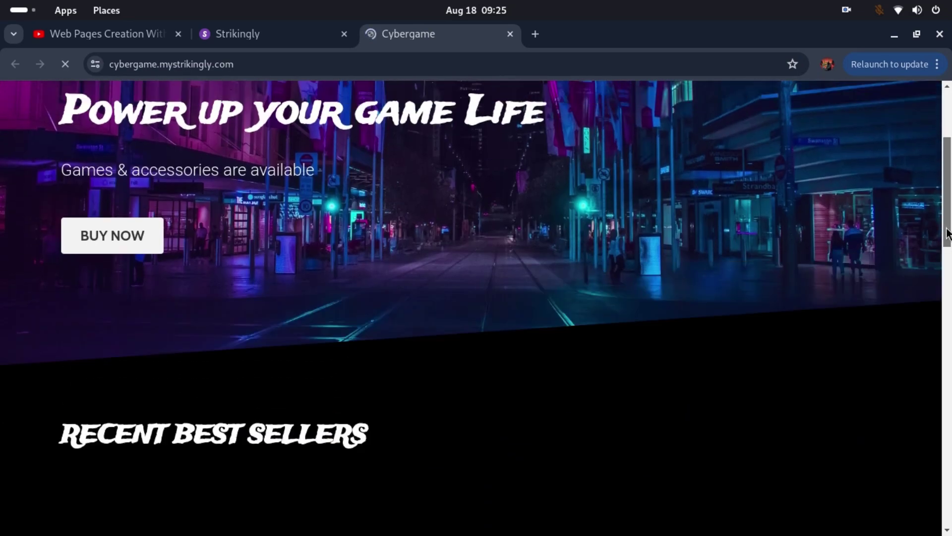
{"action": "scroll", "coordinate": [948, 218], "scroll_direction": "down", "scroll_amount": 1}
{"action": "scroll", "coordinate": [950, 226], "scroll_direction": "down", "scroll_amount": 5}
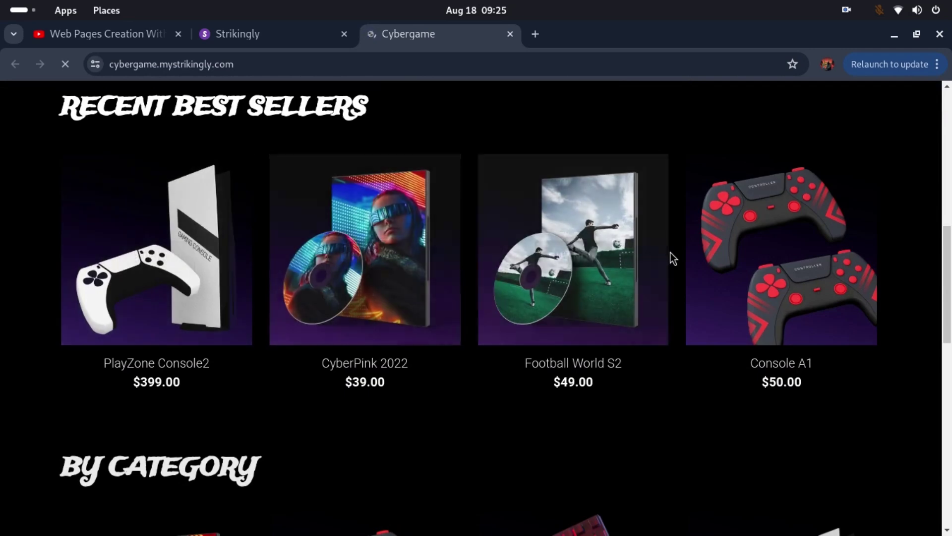
{"action": "scroll", "coordinate": [950, 273], "scroll_direction": "down", "scroll_amount": 6}
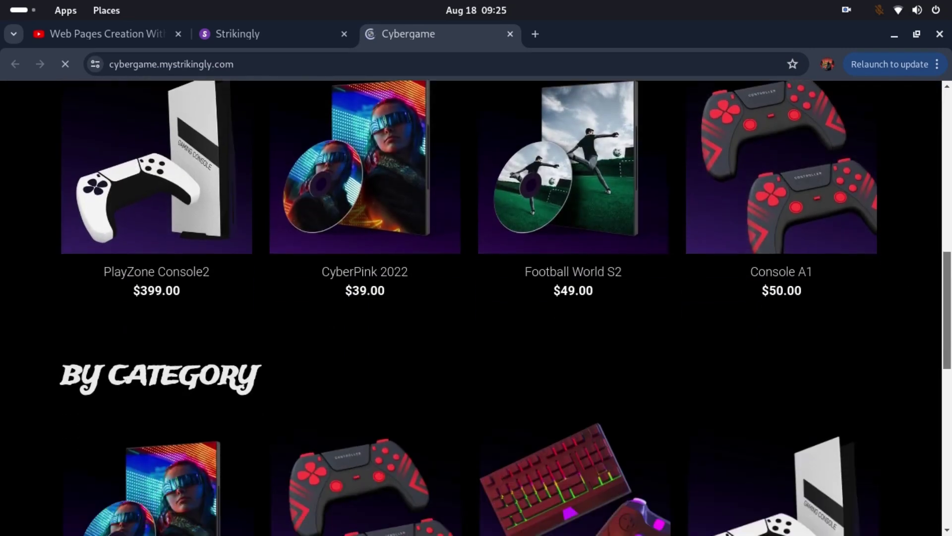
{"action": "left_click_drag", "start_coordinate": [948, 367], "coordinate": [929, 105]}
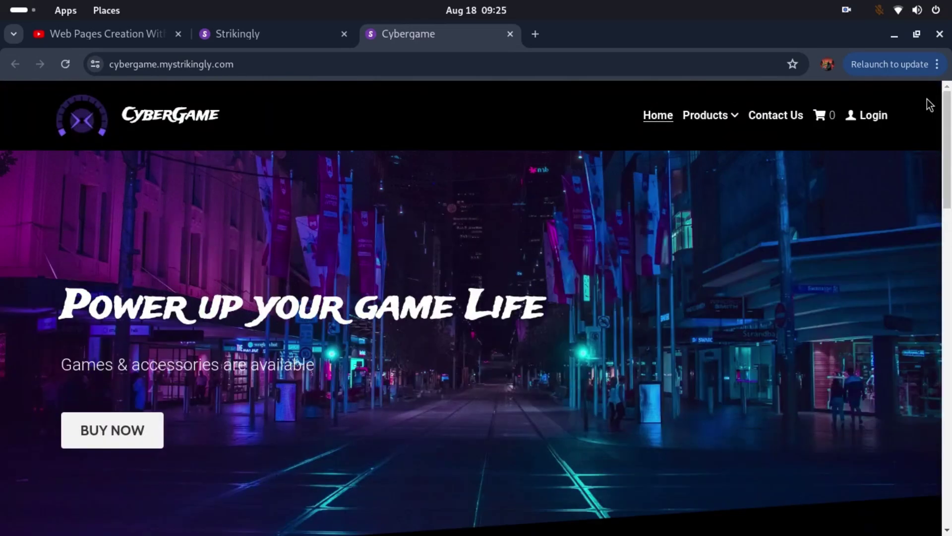
View the Games and Accessories product pages of the CyberGame example site
{"action": "mouse_move", "coordinate": [726, 122]}
{"action": "left_click", "coordinate": [708, 147]}
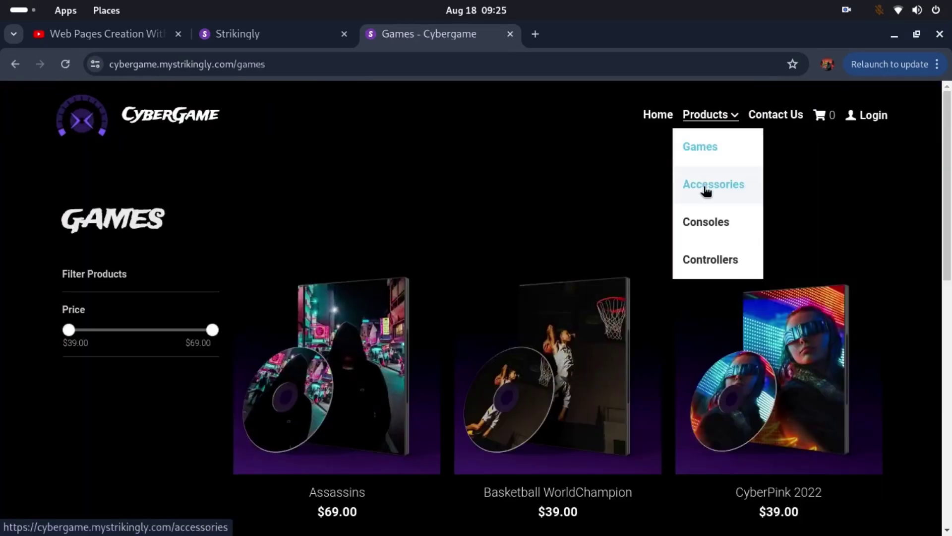
{"action": "left_click", "coordinate": [707, 190]}
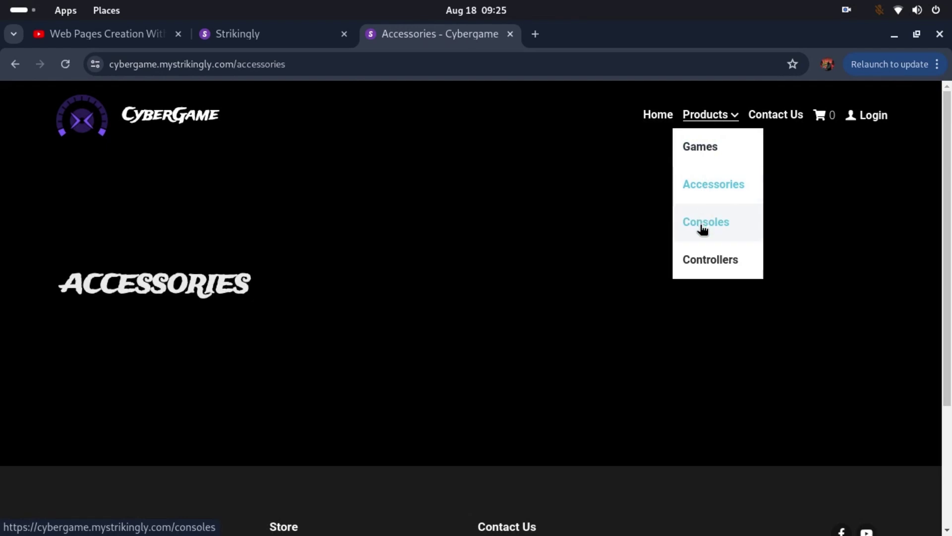
Examine the email and password fields of the example site's member login form and close it
{"action": "left_click", "coordinate": [852, 119]}
{"action": "left_click", "coordinate": [478, 257]}
{"action": "left_click", "coordinate": [471, 297]}
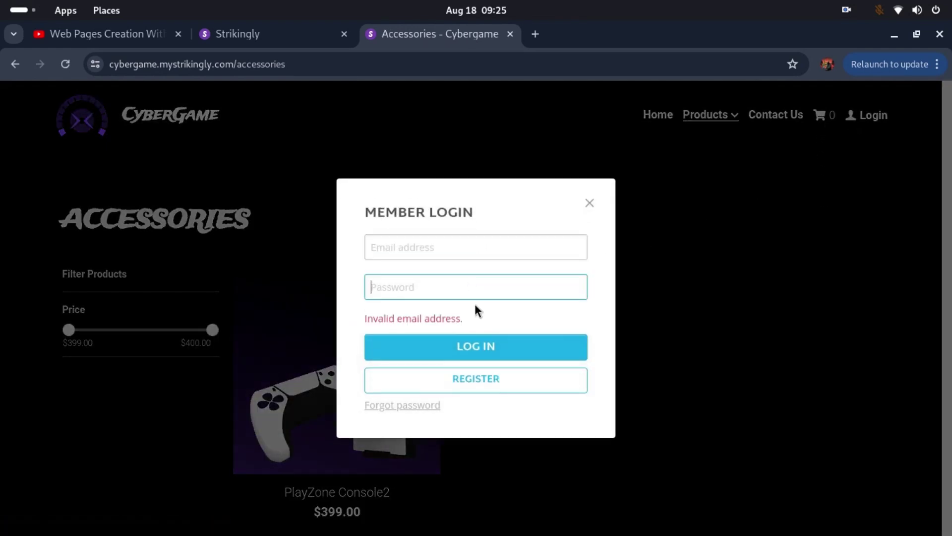
{"action": "left_click", "coordinate": [590, 203]}
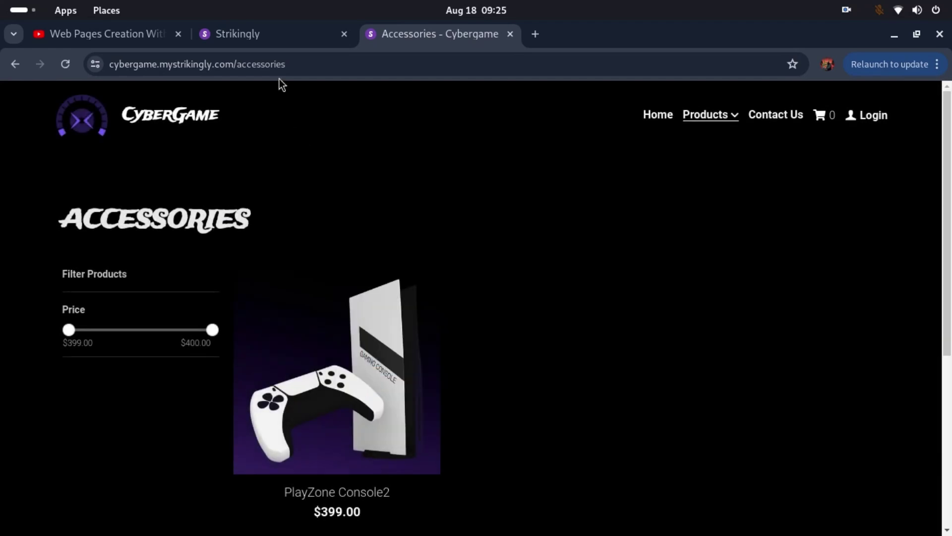
Return to the template gallery, dismiss the support chat, and start editing the CyberGame template
{"action": "left_click", "coordinate": [286, 41]}
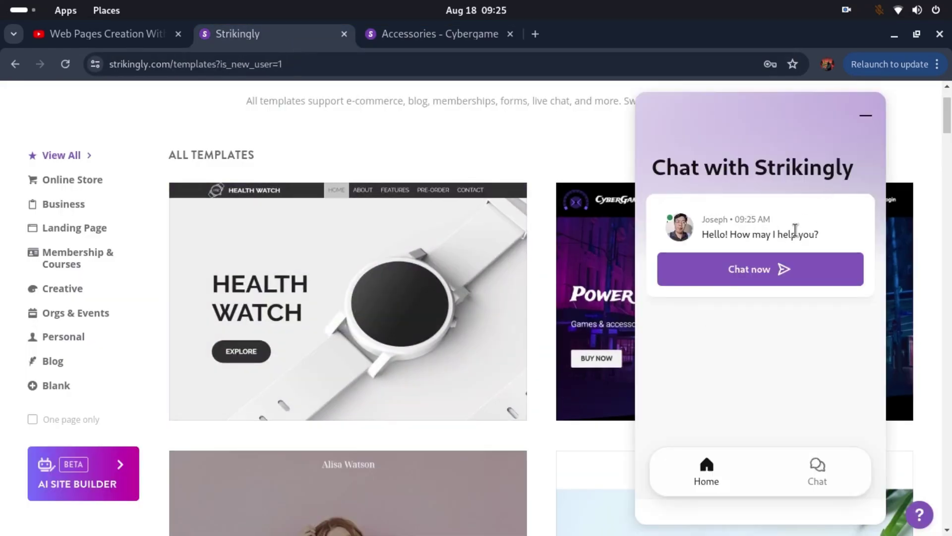
{"action": "left_click", "coordinate": [866, 116]}
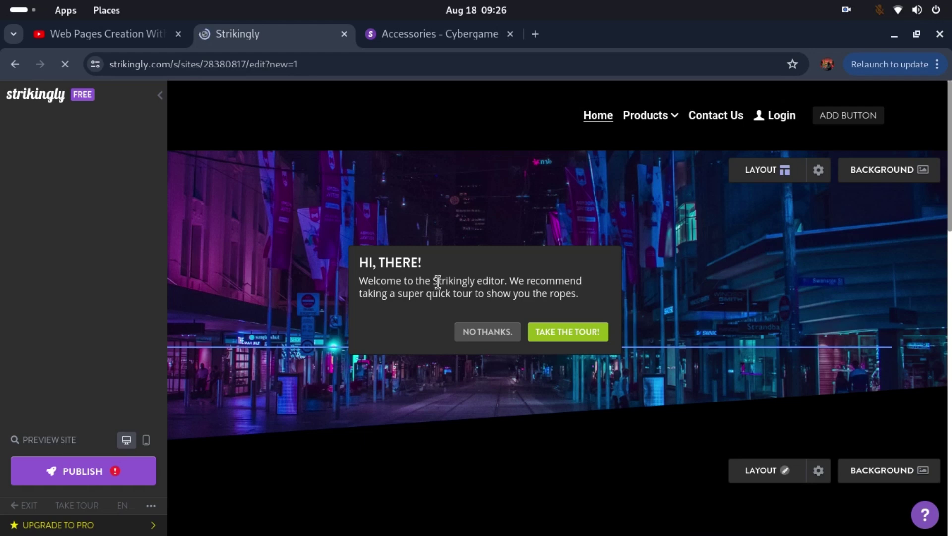
Read the editor's welcome message, decline the tour, and dismiss the live chat offer
{"action": "double_click", "coordinate": [447, 282]}
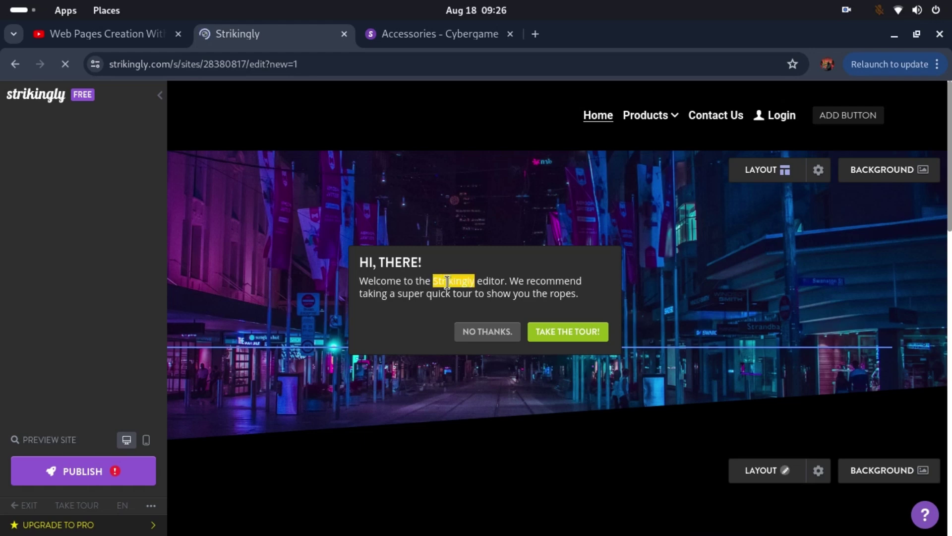
{"action": "left_click", "coordinate": [494, 282]}
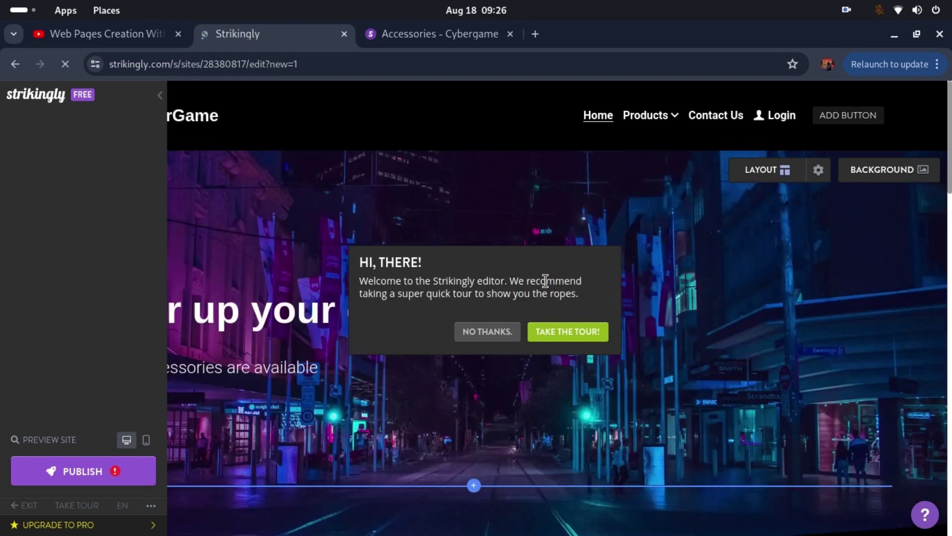
{"action": "triple_click", "coordinate": [545, 281]}
{"action": "left_click", "coordinate": [413, 292]}
{"action": "double_click", "coordinate": [398, 293]}
{"action": "left_click", "coordinate": [397, 293]}
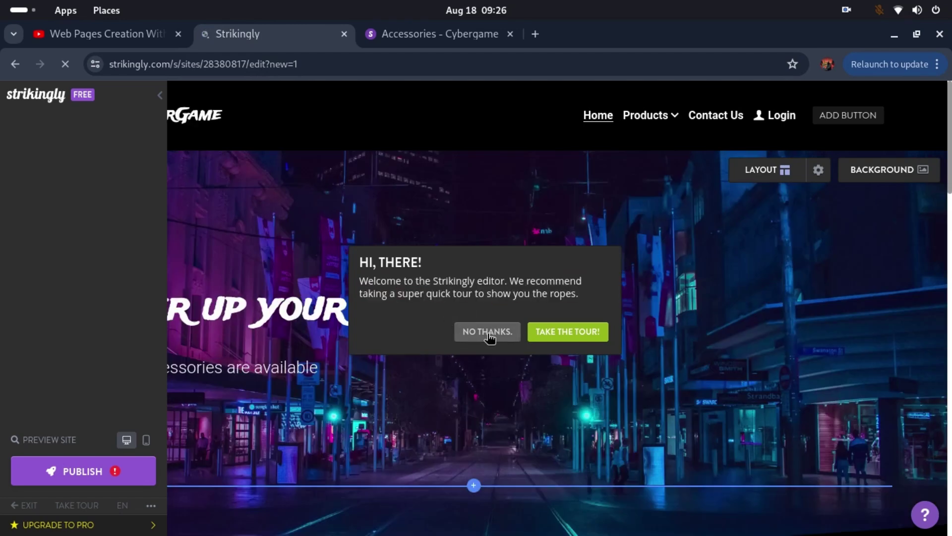
{"action": "left_click", "coordinate": [461, 332]}
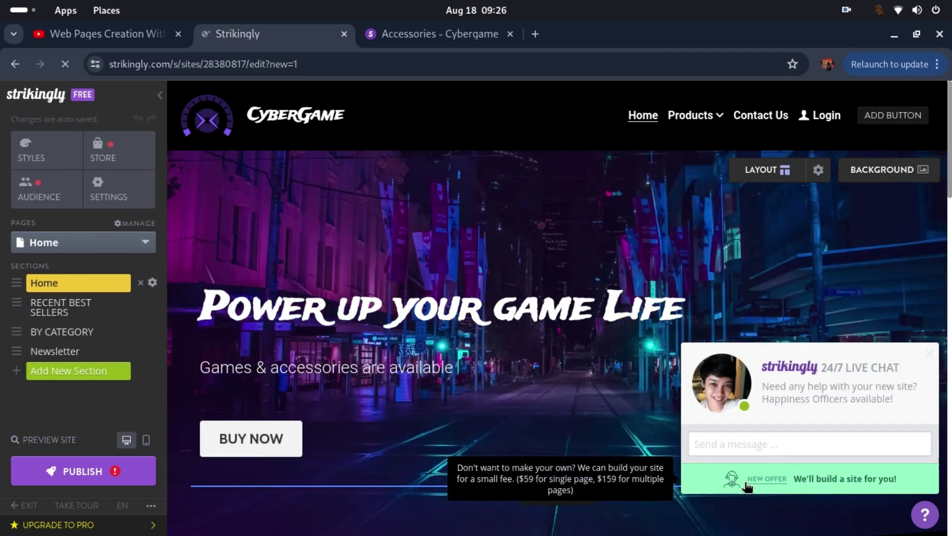
{"action": "left_click", "coordinate": [928, 353]}
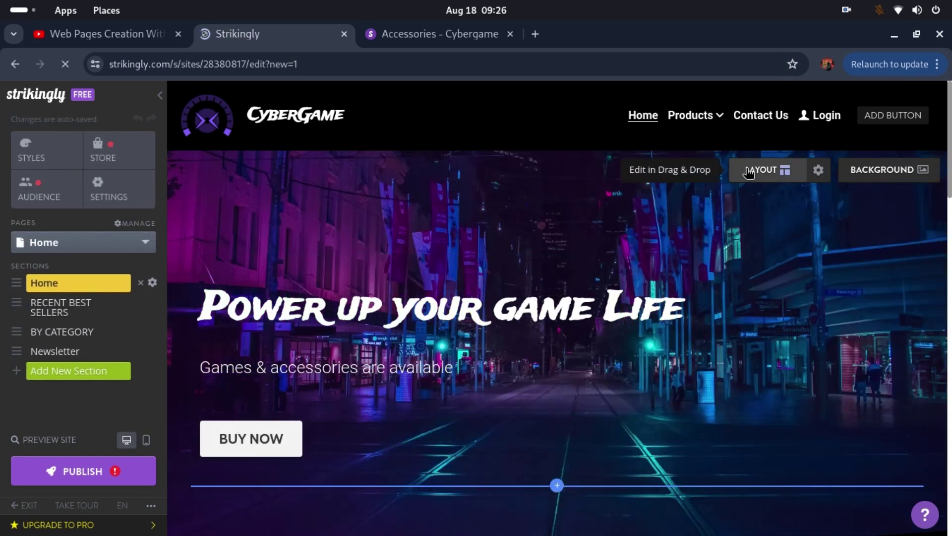
Examine the sections of the Home page from the hero banner to the footer
{"action": "scroll", "coordinate": [557, 491], "scroll_direction": "down", "scroll_amount": 4}
{"action": "scroll", "coordinate": [557, 491], "scroll_direction": "up", "scroll_amount": 4}
{"action": "scroll", "coordinate": [557, 491], "scroll_direction": "down", "scroll_amount": 5}
{"action": "scroll", "coordinate": [557, 307], "scroll_direction": "down", "scroll_amount": 15}
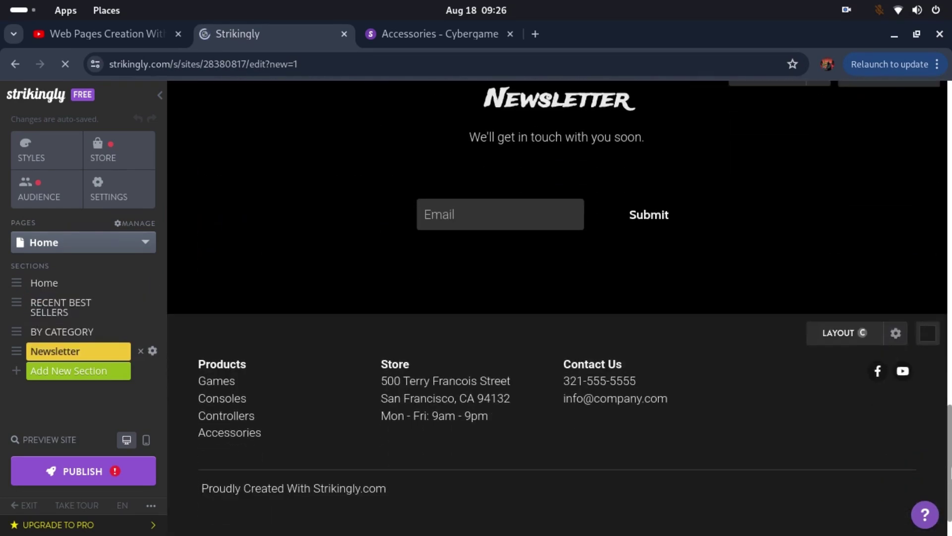
{"action": "scroll", "coordinate": [930, 278], "scroll_direction": "up", "scroll_amount": 15}
Inspect the link settings of the CyberGame title in the site header and close them without saving
{"action": "left_click", "coordinate": [287, 116]}
{"action": "left_click", "coordinate": [308, 144]}
{"action": "left_click", "coordinate": [591, 214]}
{"action": "left_click", "coordinate": [287, 117]}
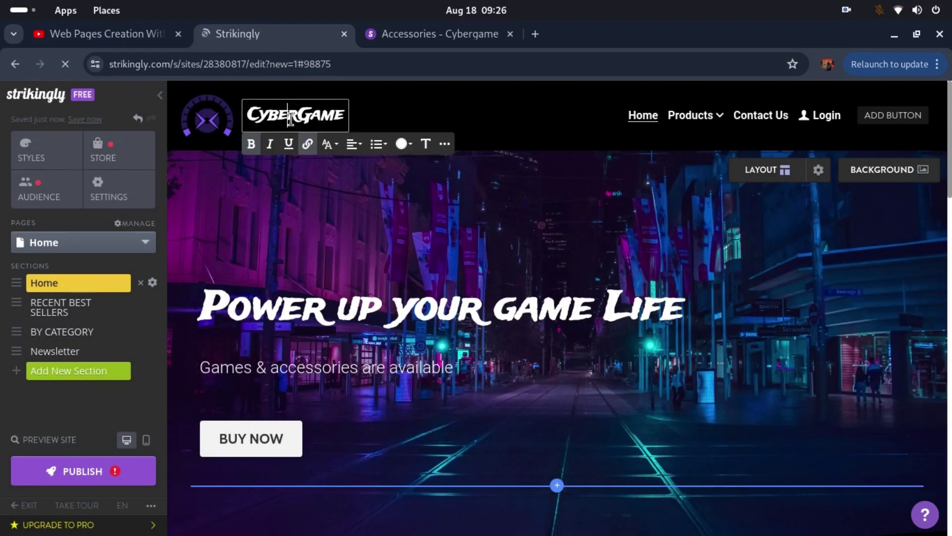
{"action": "left_click", "coordinate": [307, 144]}
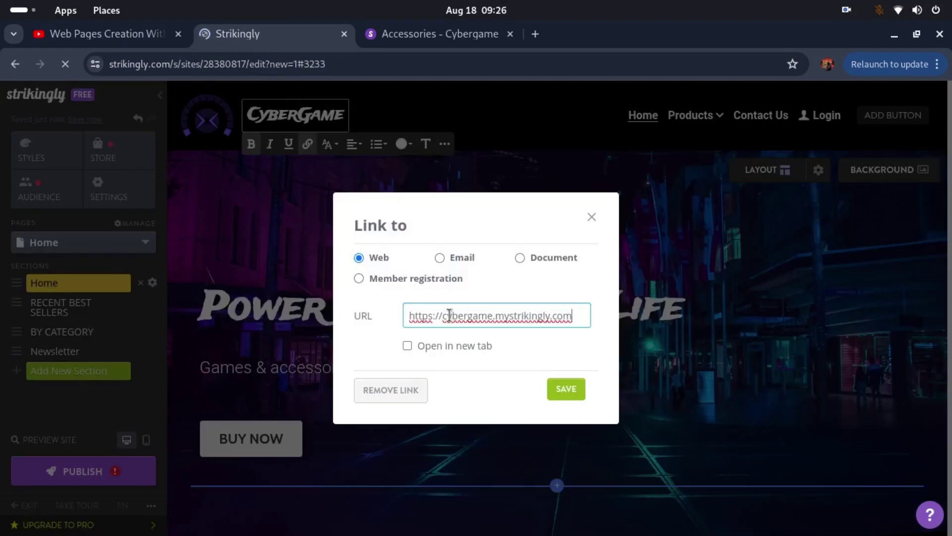
{"action": "left_click", "coordinate": [592, 217]}
Open the hero banner's headline and tagline text for editing
{"action": "left_click", "coordinate": [382, 310]}
{"action": "double_click", "coordinate": [540, 308]}
{"action": "left_click", "coordinate": [458, 309]}
{"action": "left_click", "coordinate": [440, 367]}
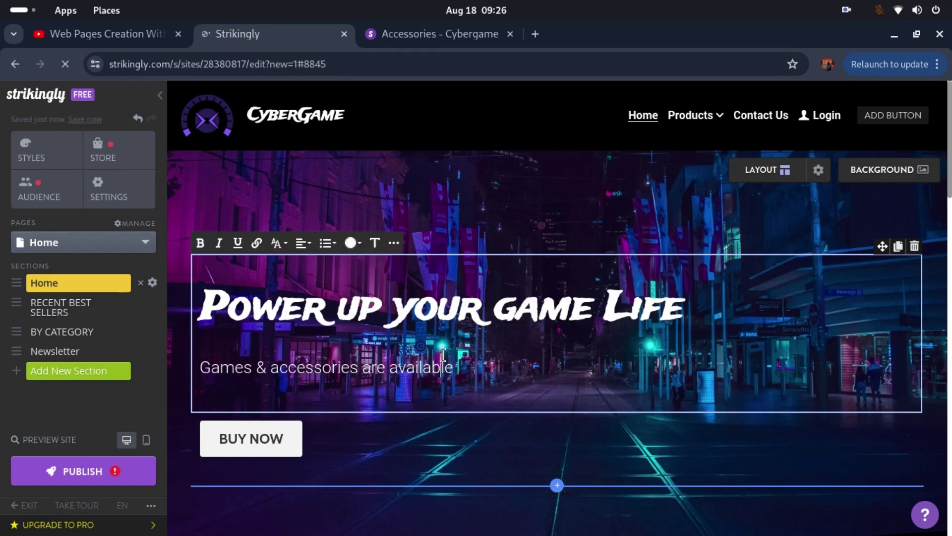
Start publishing the site, block the browser notification request, and choose to publish as a free site
{"action": "left_click", "coordinate": [96, 477]}
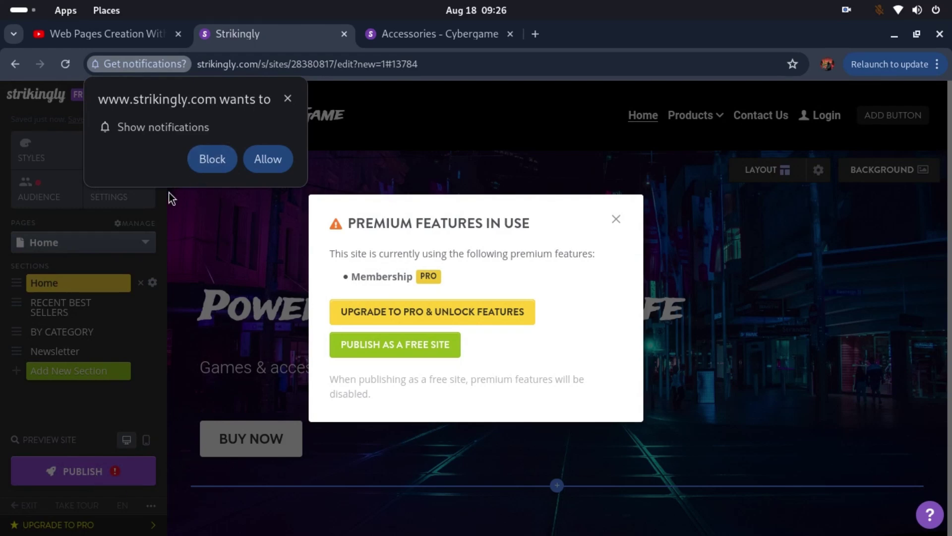
{"action": "left_click", "coordinate": [196, 167]}
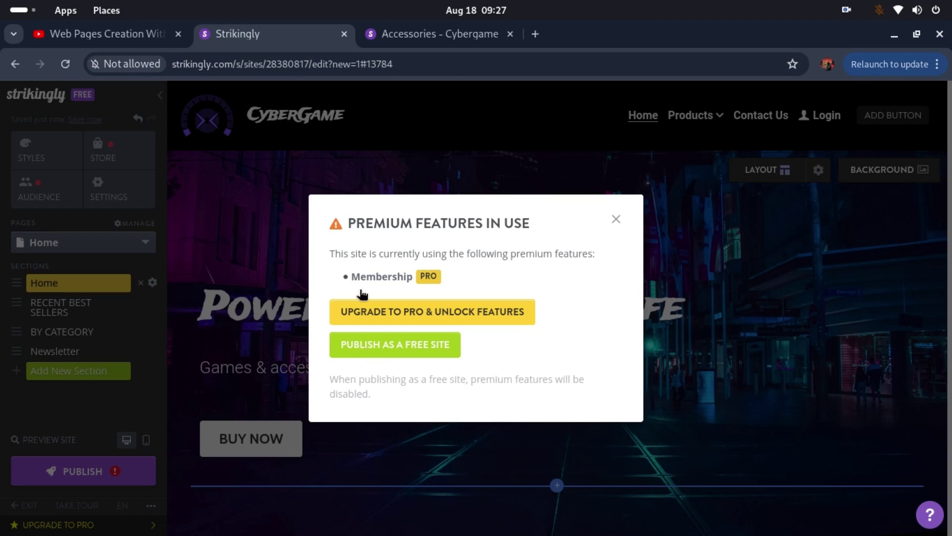
{"action": "left_click", "coordinate": [379, 342]}
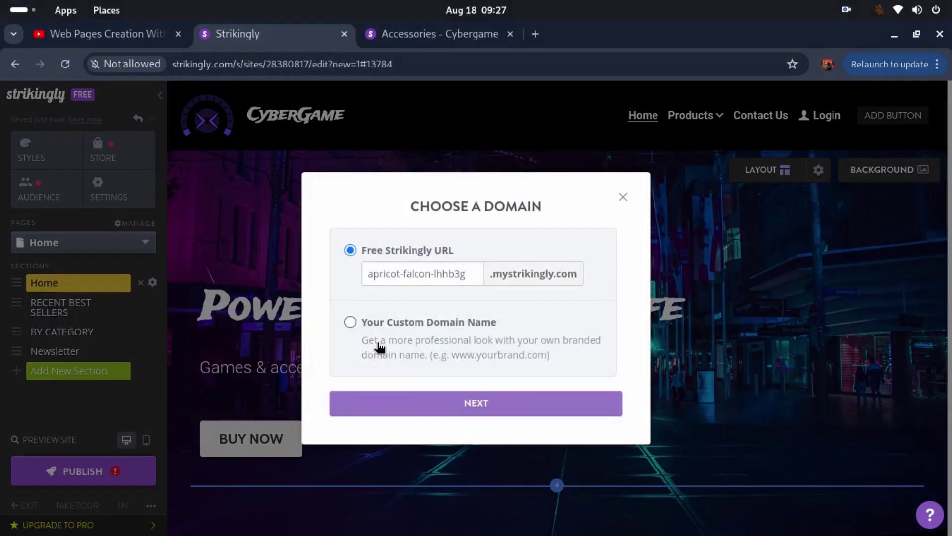
Set the free Strikingly URL to cybergamingpro.mystrikingly.com, submit it, and close the premium features notice
{"action": "left_click_drag", "start_coordinate": [466, 274], "coordinate": [314, 328]}
{"action": "type", "text": "cybergame"}
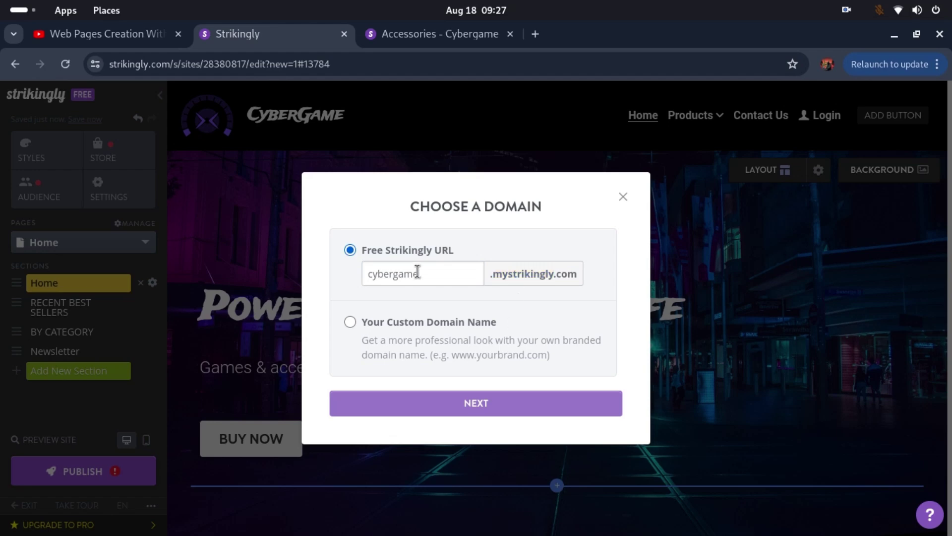
{"action": "left_click", "coordinate": [494, 407]}
{"action": "left_click", "coordinate": [421, 272]}
{"action": "type", "text": "s"}
{"action": "left_click", "coordinate": [516, 410]}
{"action": "left_click", "coordinate": [518, 378]}
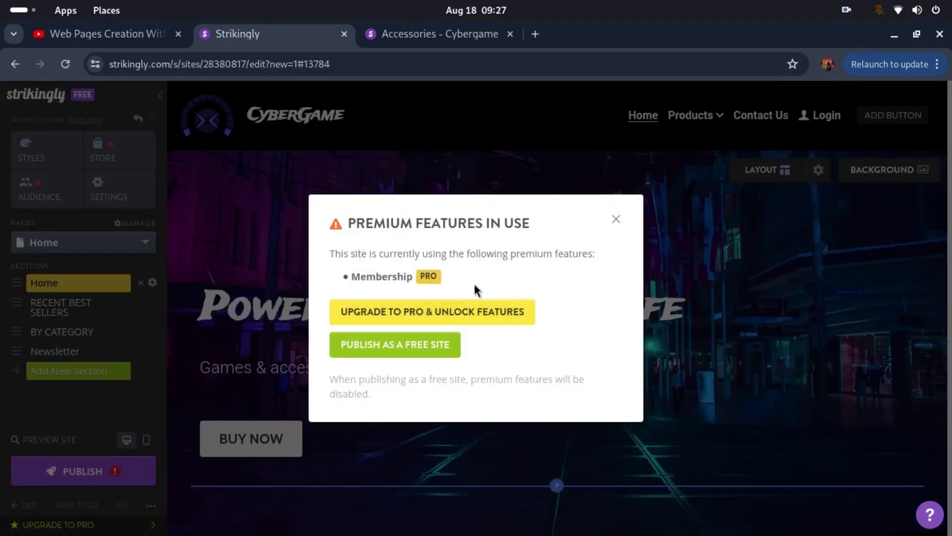
{"action": "left_click", "coordinate": [615, 219]}
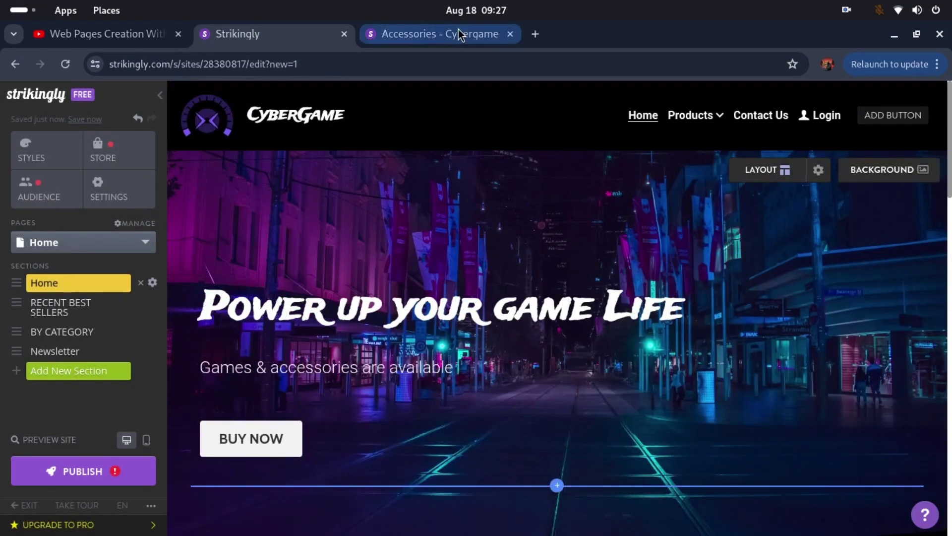
Load cybergamingpro.mystrikingly.com in the Cybergame browser tab to check whether the site is live
{"action": "left_click", "coordinate": [462, 34]}
{"action": "left_click", "coordinate": [469, 77]}
{"action": "type", "text": "cyber"}
{"action": "key", "text": "Right"}
{"action": "key", "text": "BackSpace"}
{"action": "type", "text": "ingpro"}
{"action": "key", "text": "Return"}
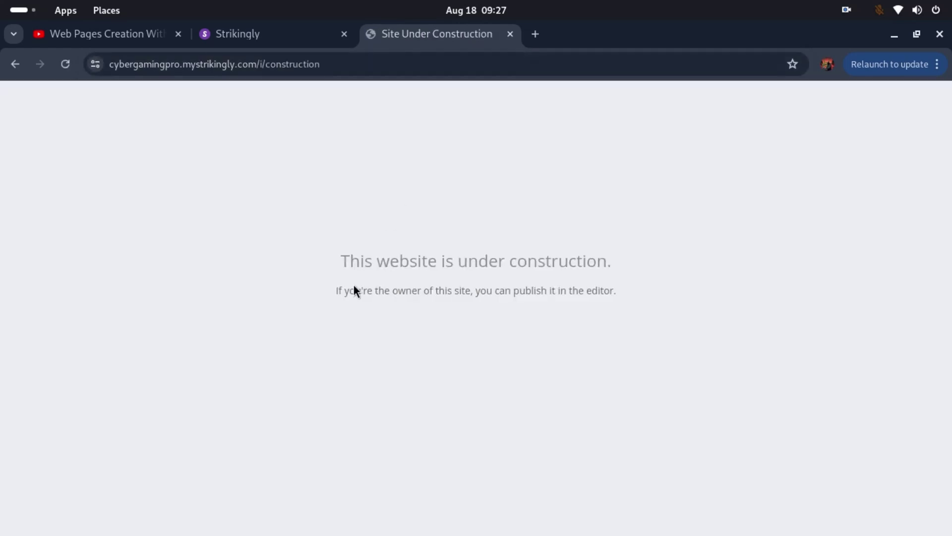
Return to the editor and publish as a free site without setting up payments
{"action": "left_click", "coordinate": [296, 43]}
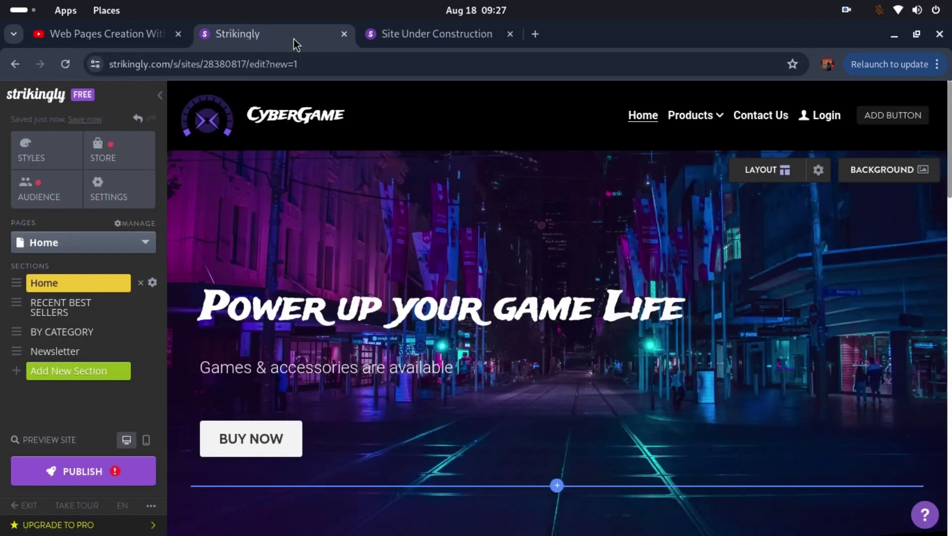
{"action": "left_click", "coordinate": [129, 471]}
{"action": "left_click", "coordinate": [342, 349]}
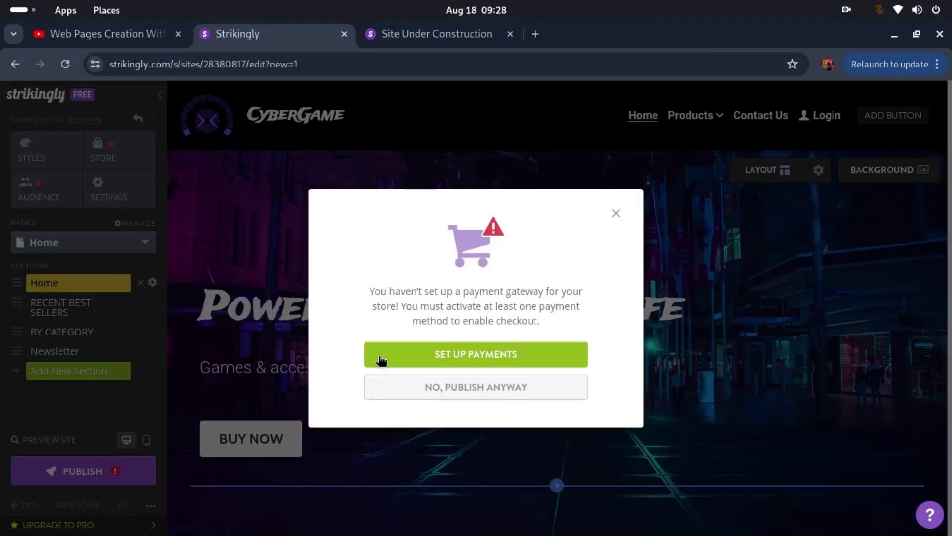
{"action": "left_click", "coordinate": [401, 395]}
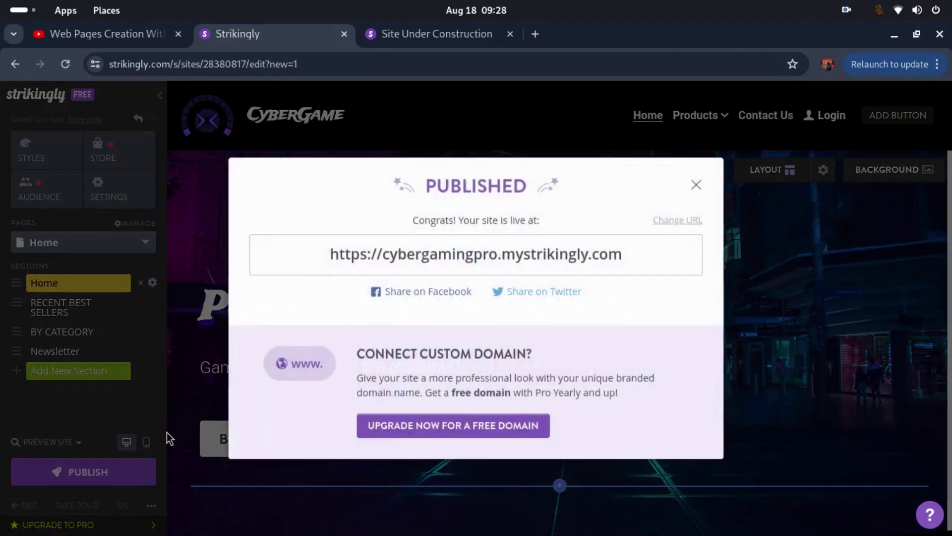
Open the published site from its live address, dismiss the publishing confirmation in the editor, and return to the site
{"action": "left_click", "coordinate": [402, 261]}
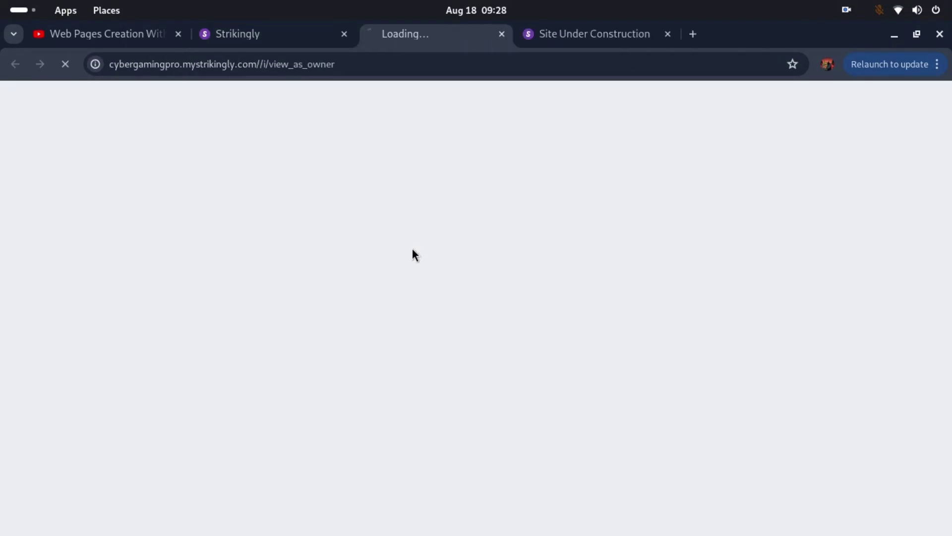
{"action": "left_click", "coordinate": [276, 32]}
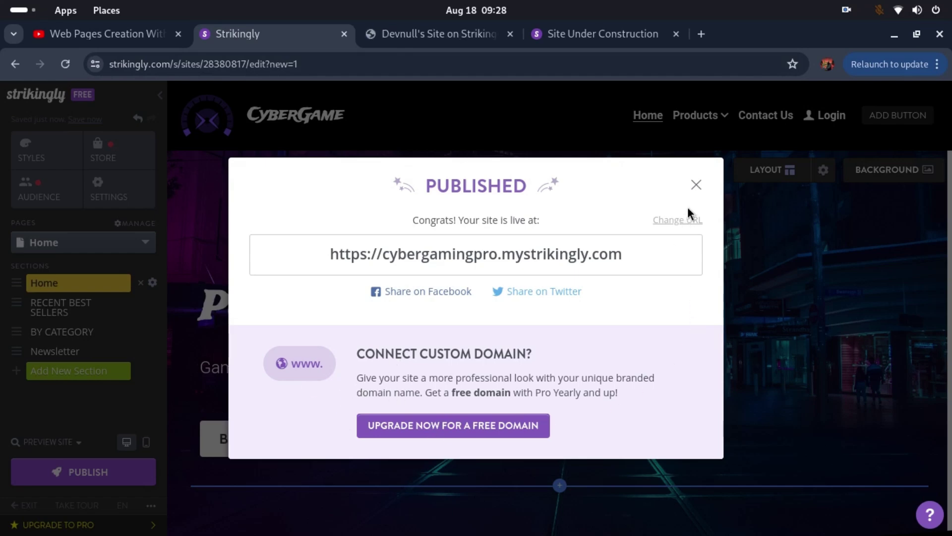
{"action": "left_click", "coordinate": [696, 186]}
{"action": "left_click", "coordinate": [377, 44]}
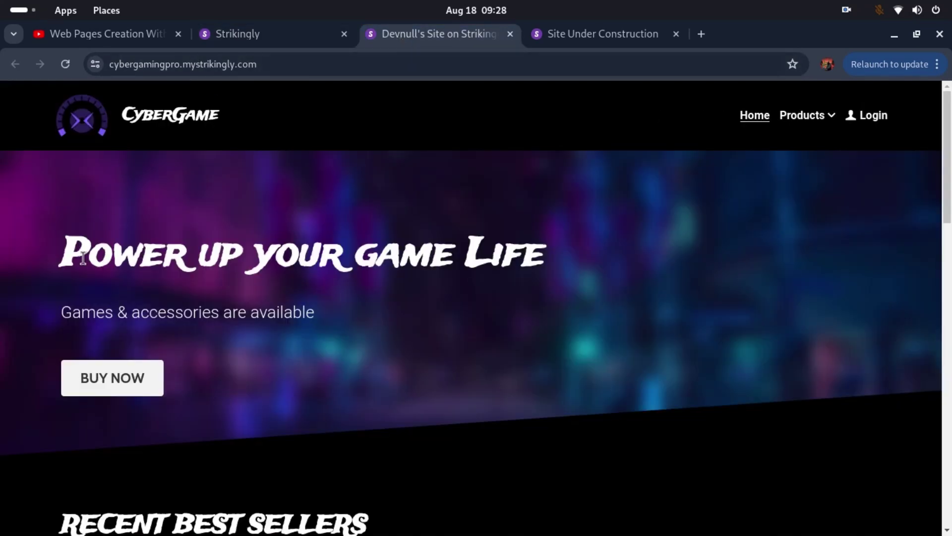
Examine the live Home page's hero text, Buy Now target, category and newsletter sections, and the Strikingly badge link
{"action": "left_click_drag", "start_coordinate": [93, 256], "coordinate": [424, 250]}
{"action": "left_click", "coordinate": [135, 308]}
{"action": "left_click_drag", "start_coordinate": [224, 321], "coordinate": [473, 306]}
{"action": "left_click", "coordinate": [474, 306]}
{"action": "triple_click", "coordinate": [410, 316]}
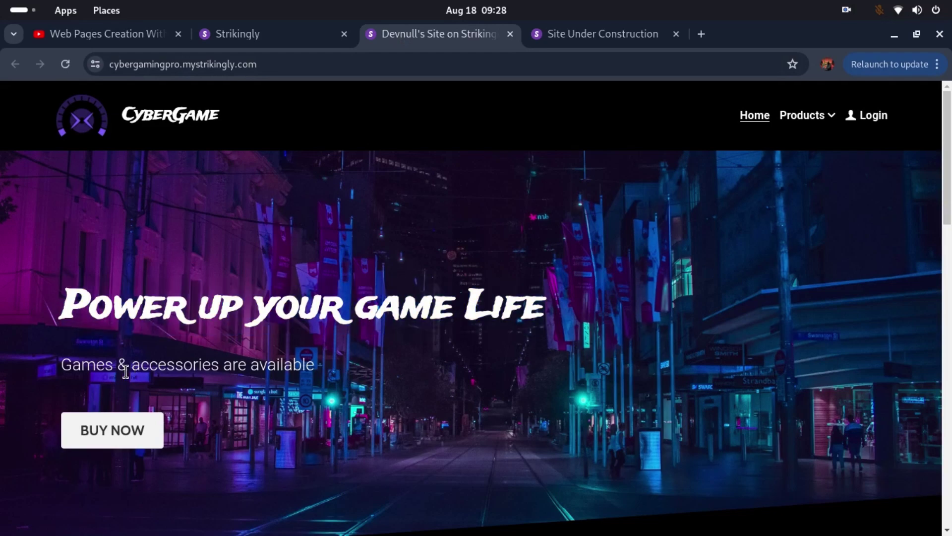
{"action": "left_click", "coordinate": [158, 425]}
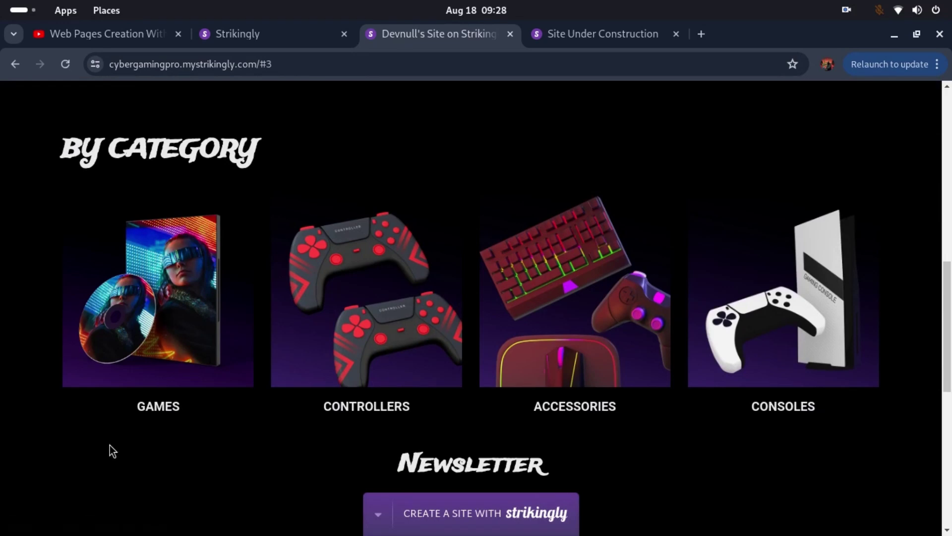
{"action": "scroll", "coordinate": [414, 436], "scroll_direction": "down", "scroll_amount": 3}
{"action": "left_click", "coordinate": [387, 526]}
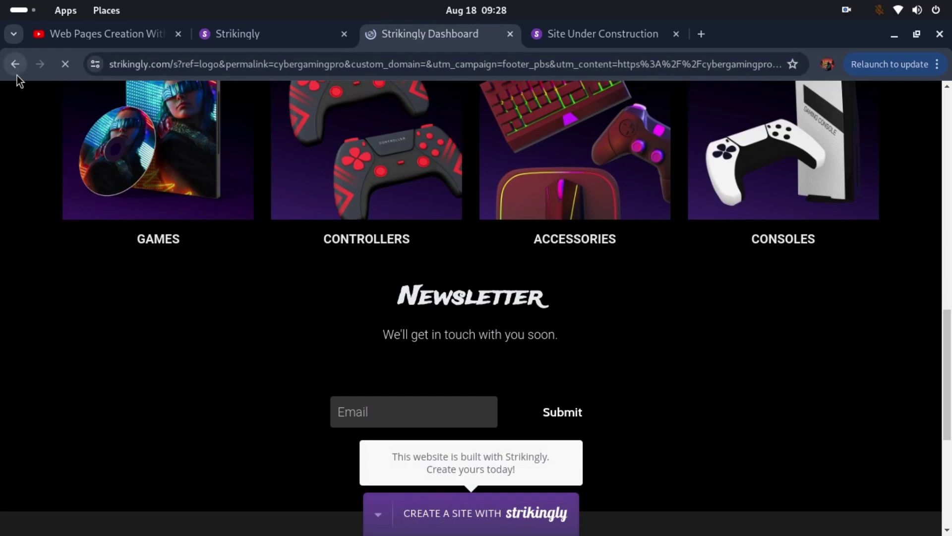
{"action": "left_click", "coordinate": [15, 65]}
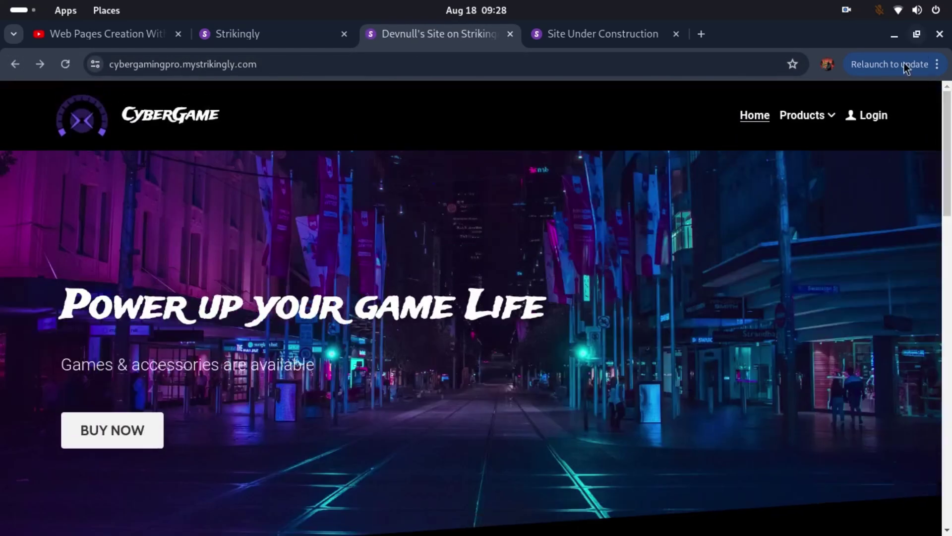
View the member login form on the live site and close it without logging in
{"action": "mouse_move", "coordinate": [806, 115]}
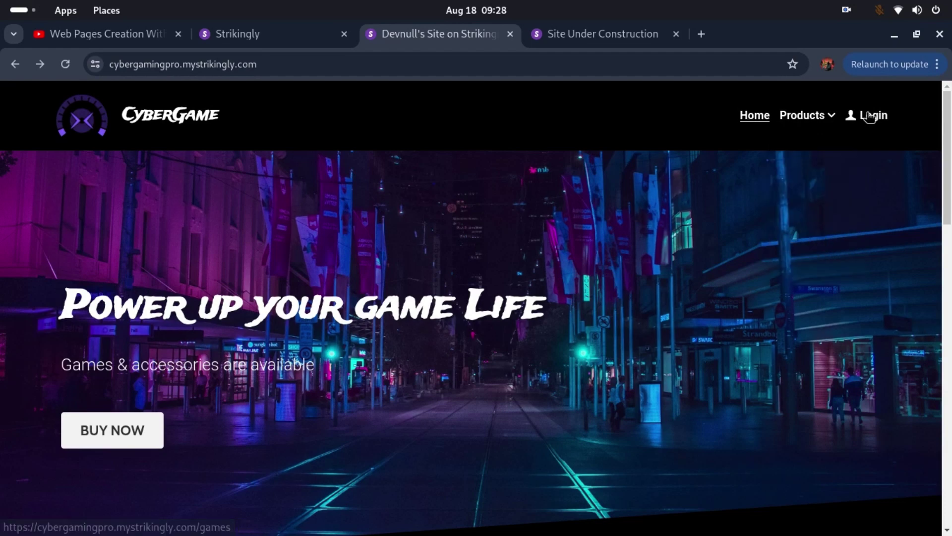
{"action": "left_click", "coordinate": [850, 114]}
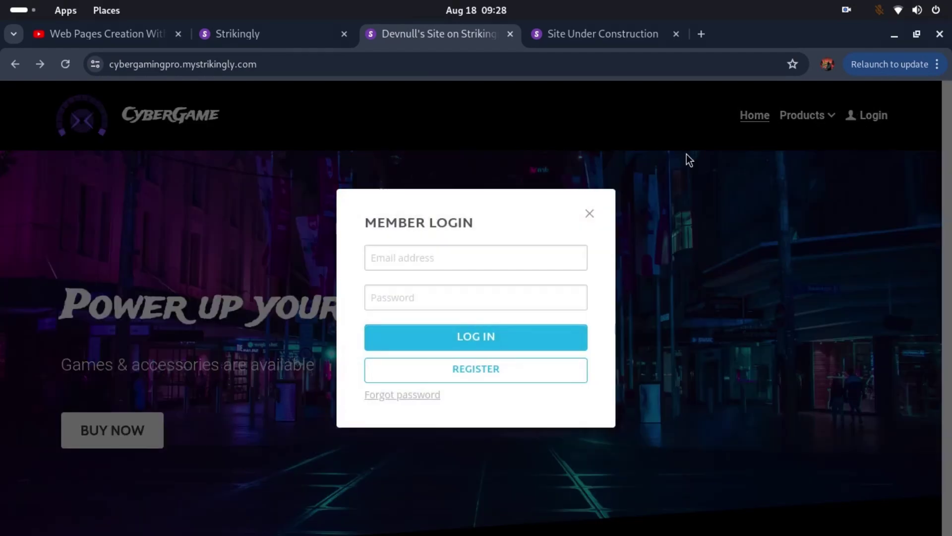
{"action": "left_click", "coordinate": [589, 214]}
Examine the Games and Accessories product pages of the live site, including the footer and the CyberGame title link
{"action": "left_click", "coordinate": [787, 166]}
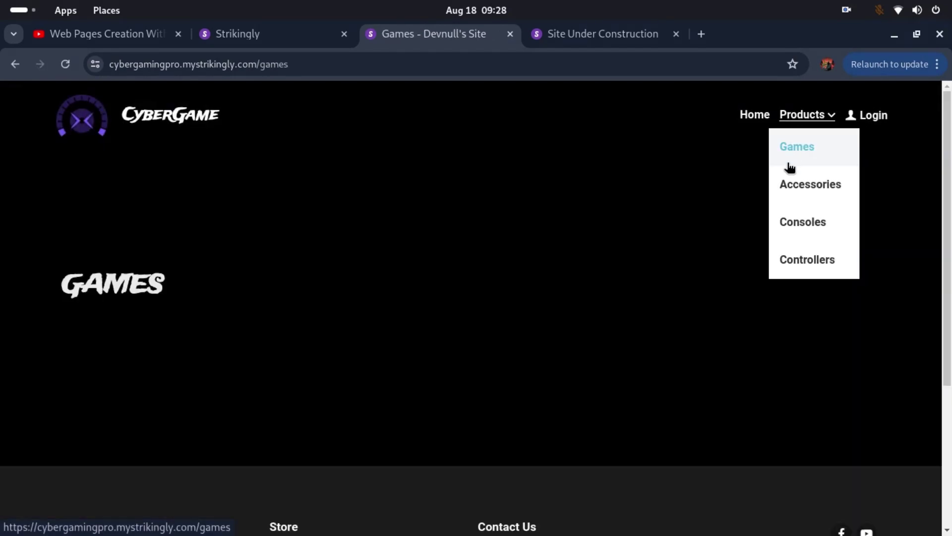
{"action": "mouse_move", "coordinate": [791, 131]}
{"action": "left_click", "coordinate": [795, 187]}
{"action": "scroll", "coordinate": [588, 181], "scroll_direction": "down", "scroll_amount": 5}
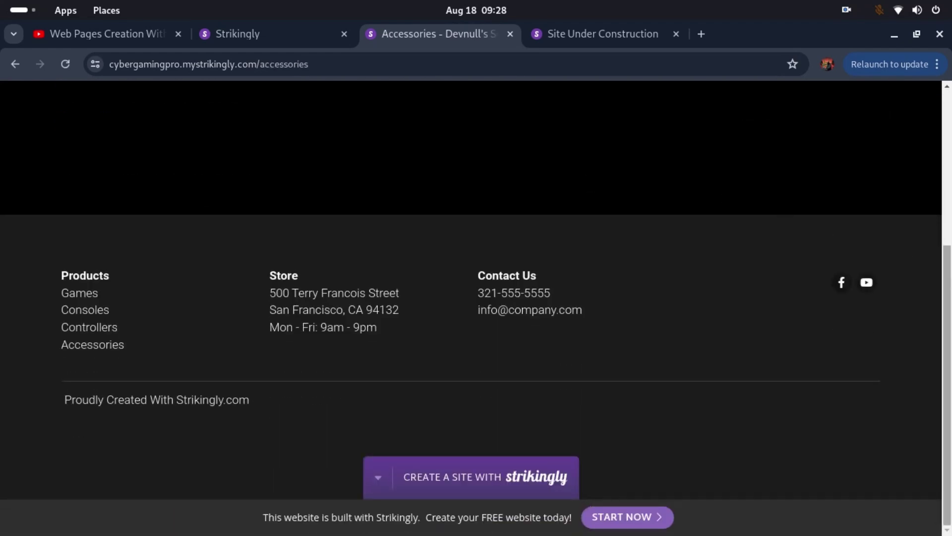
{"action": "scroll", "coordinate": [585, 177], "scroll_direction": "up", "scroll_amount": 3}
{"action": "scroll", "coordinate": [417, 162], "scroll_direction": "up", "scroll_amount": 2}
{"action": "left_click_drag", "start_coordinate": [221, 115], "coordinate": [132, 114]}
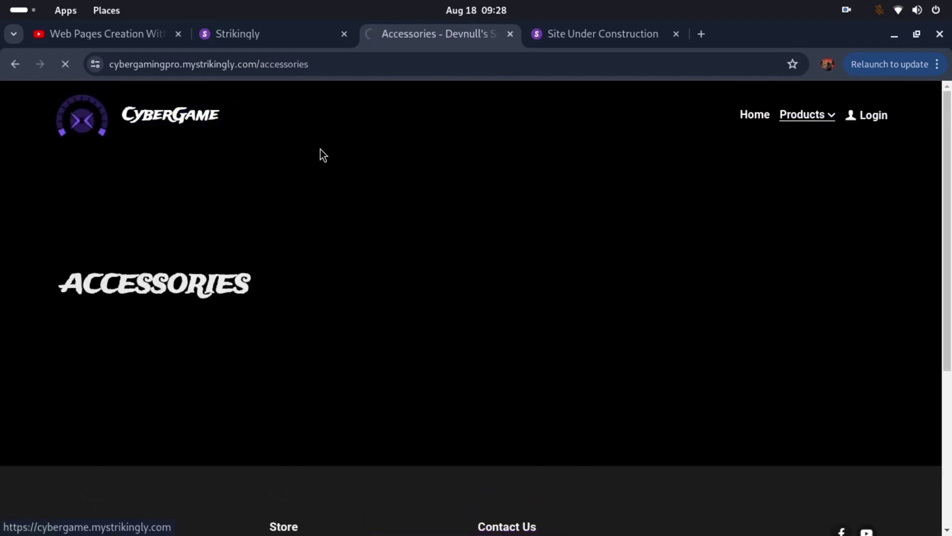
Close the two live site tabs and go from the editor to the Strikingly dashboard at strikingly.com/s
{"action": "left_click", "coordinate": [510, 34]}
{"action": "left_click", "coordinate": [510, 34]}
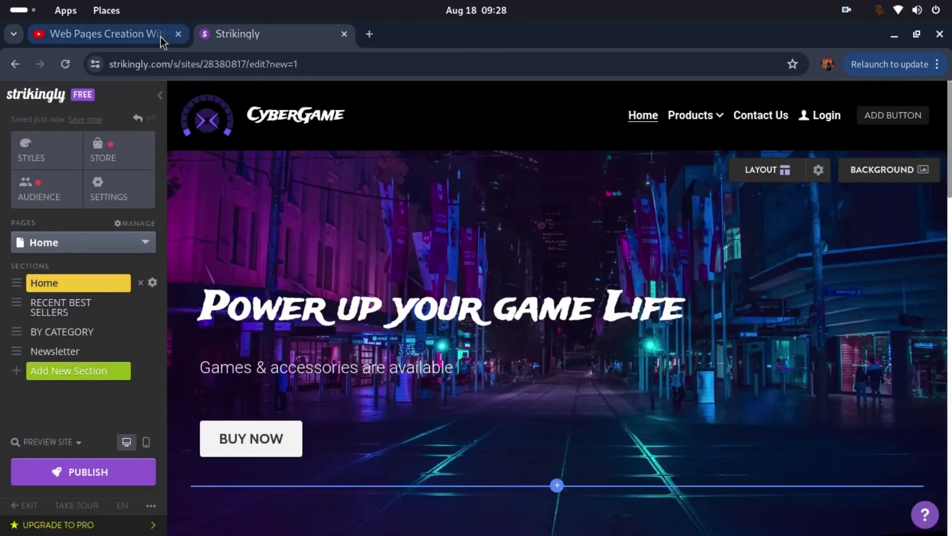
{"action": "left_click", "coordinate": [159, 94]}
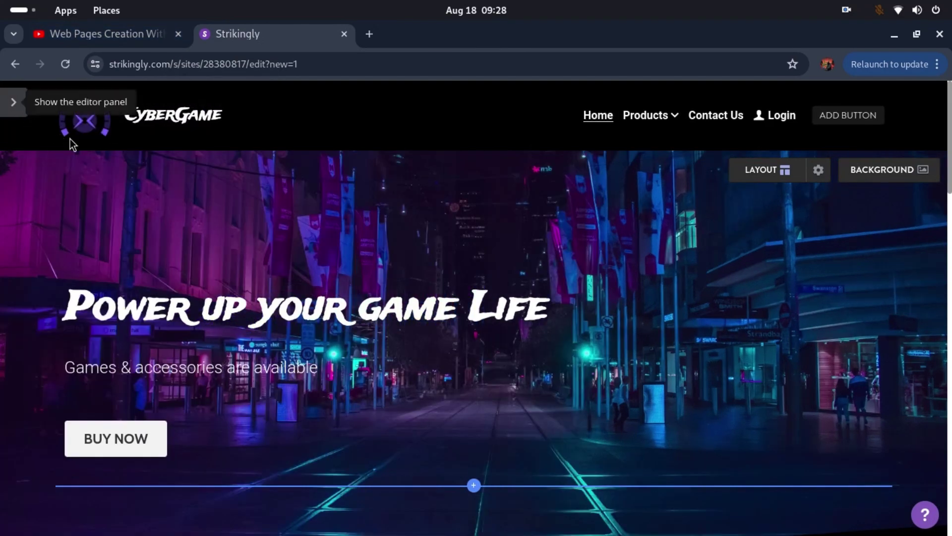
{"action": "left_click", "coordinate": [10, 100]}
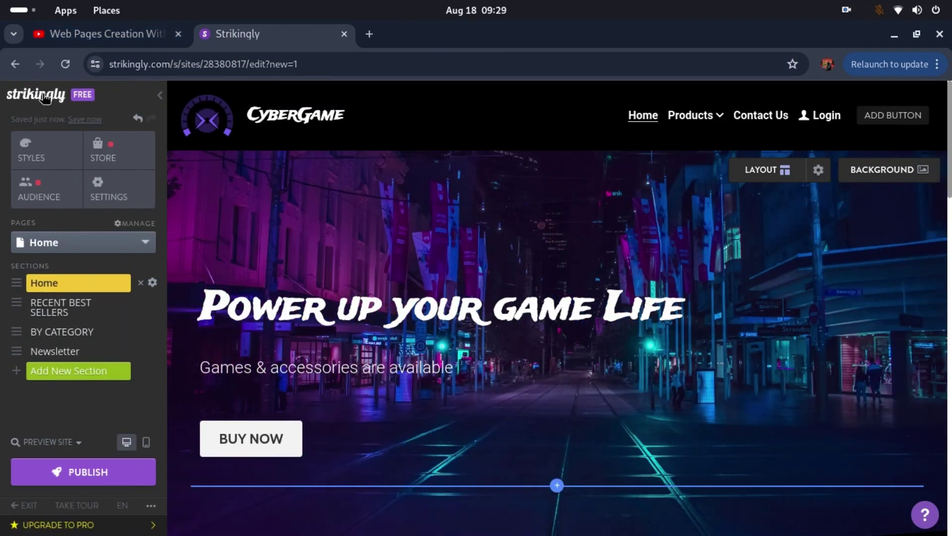
{"action": "left_click_drag", "start_coordinate": [255, 64], "coordinate": [375, 47]}
{"action": "key", "text": "BackSpace"}
{"action": "key", "text": "Return"}
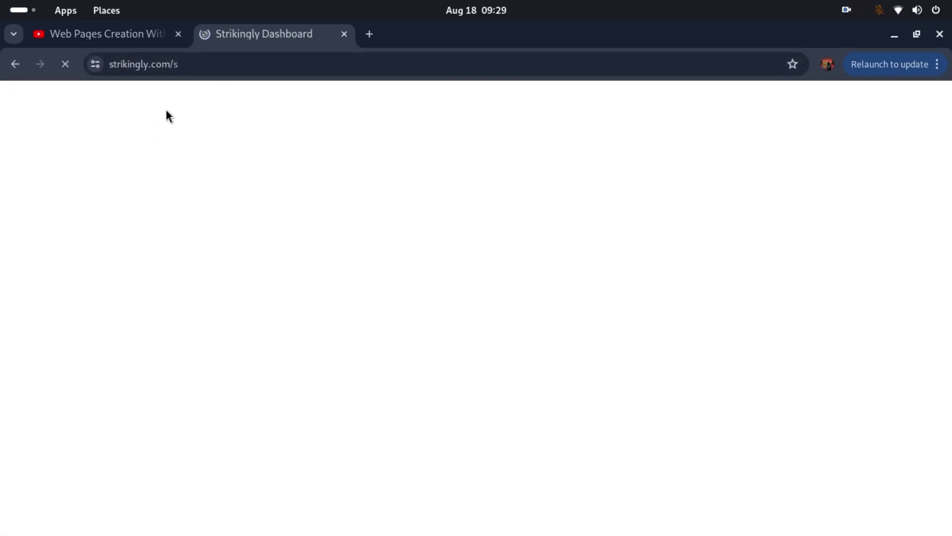
Load cybergamingpro.mystrikingly.com in a new browser tab
{"action": "left_click", "coordinate": [372, 38]}
{"action": "type", "text": "cyb"}
{"action": "key", "text": "Down"}
{"action": "key", "text": "Down"}
{"action": "key", "text": "Down"}
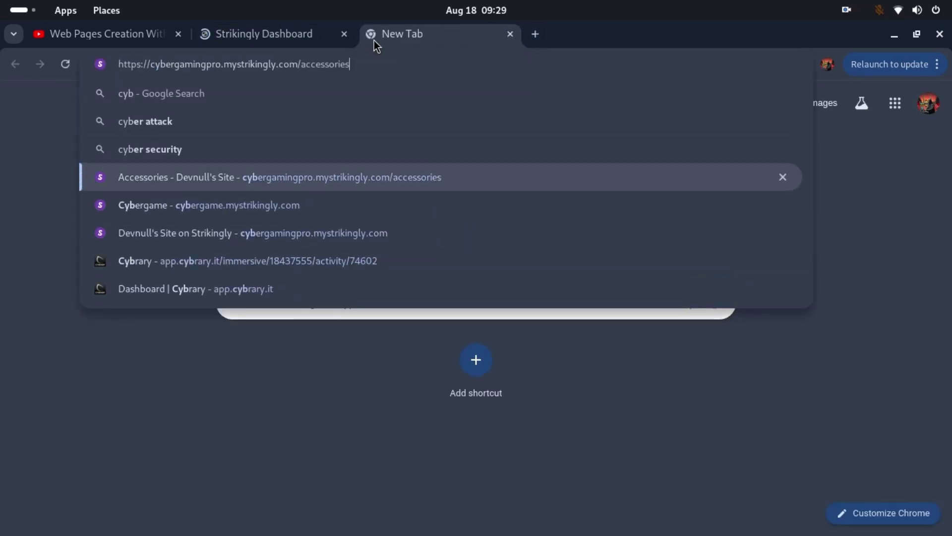
{"action": "key", "text": "ctrl+BackSpace"}
{"action": "key", "text": "Return"}
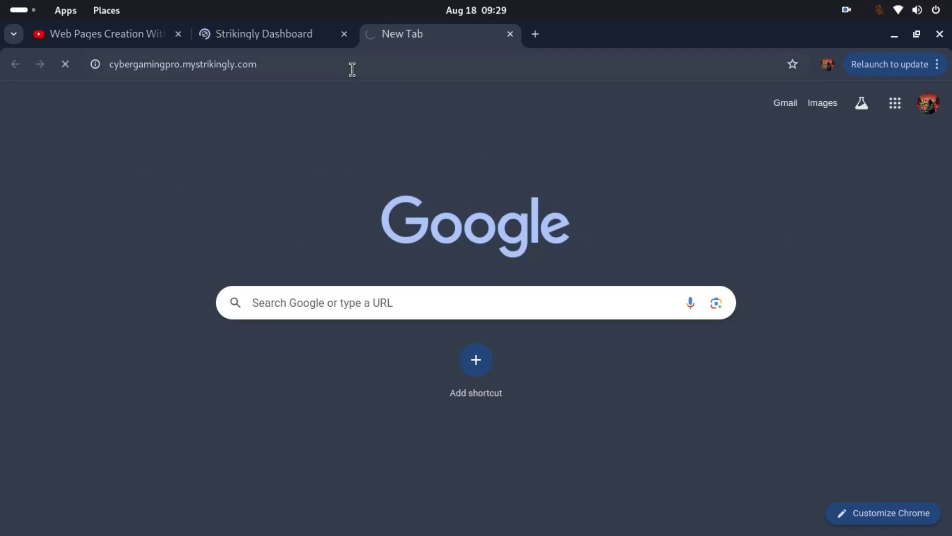
{"action": "left_click", "coordinate": [246, 42]}
{"action": "left_click", "coordinate": [400, 40]}
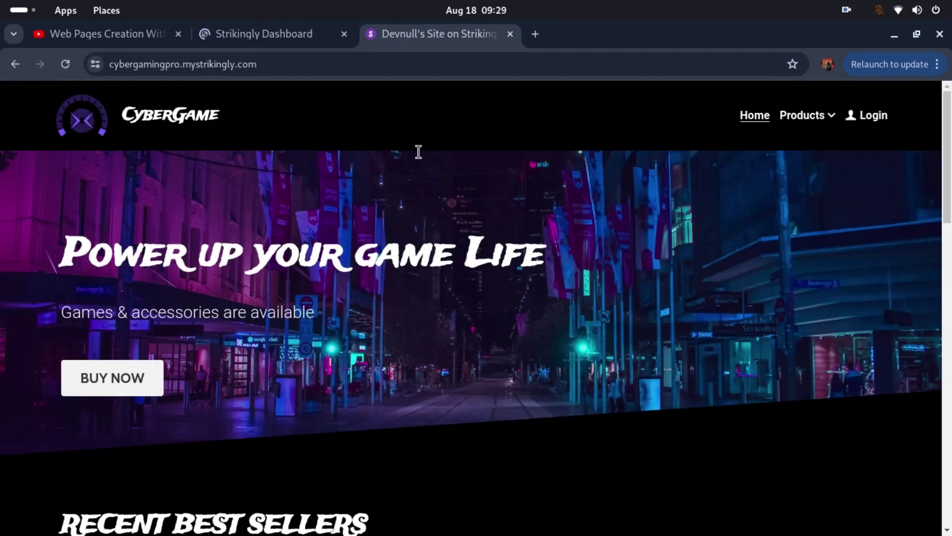
Examine the live Home page from the hero banner to the footer, and switch back to the Strikingly dashboard
{"action": "scroll", "coordinate": [864, 183], "scroll_direction": "down", "scroll_amount": 10}
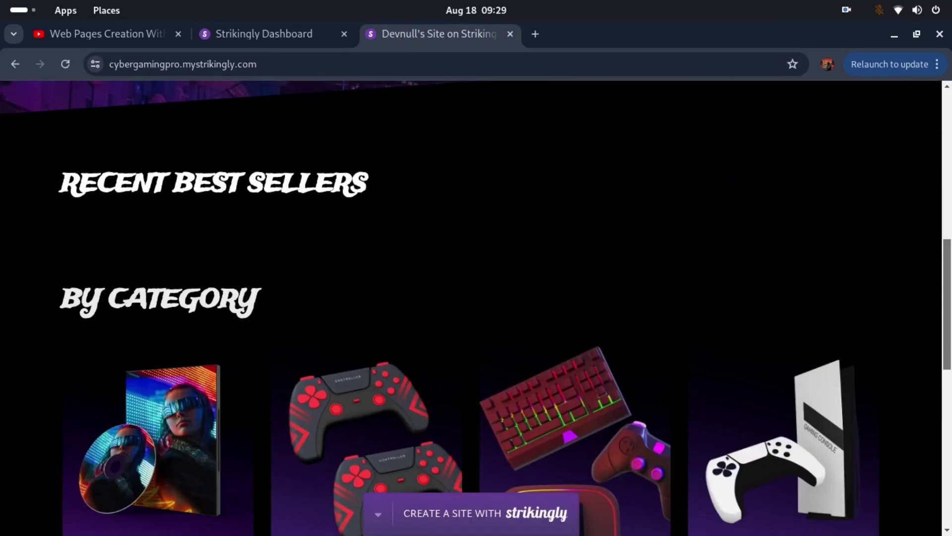
{"action": "scroll", "coordinate": [832, 365], "scroll_direction": "down", "scroll_amount": 3}
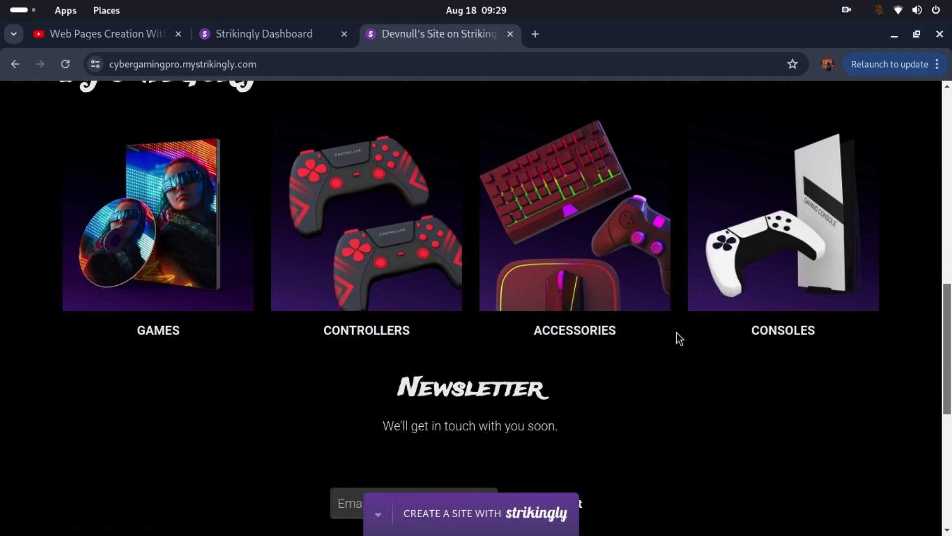
{"action": "scroll", "coordinate": [878, 323], "scroll_direction": "down", "scroll_amount": 7}
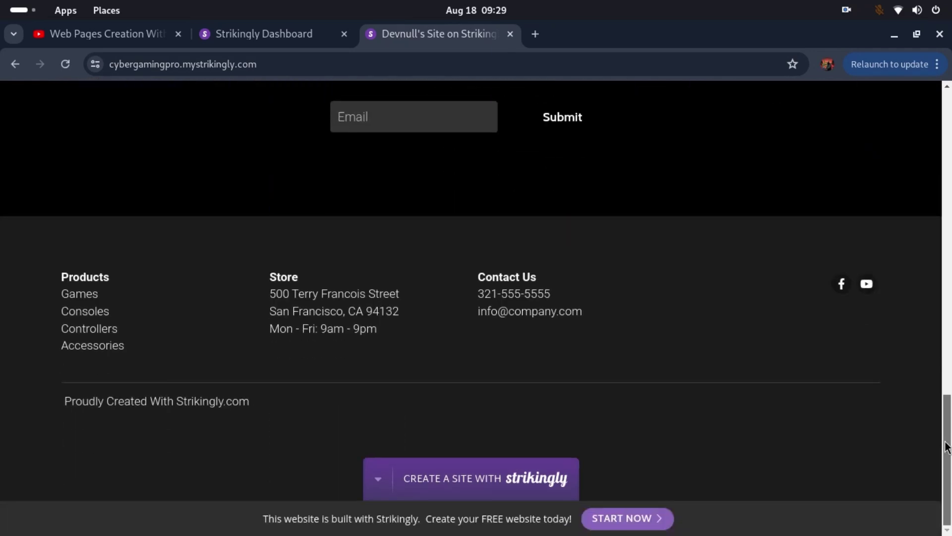
{"action": "scroll", "coordinate": [863, 198], "scroll_direction": "up", "scroll_amount": 20}
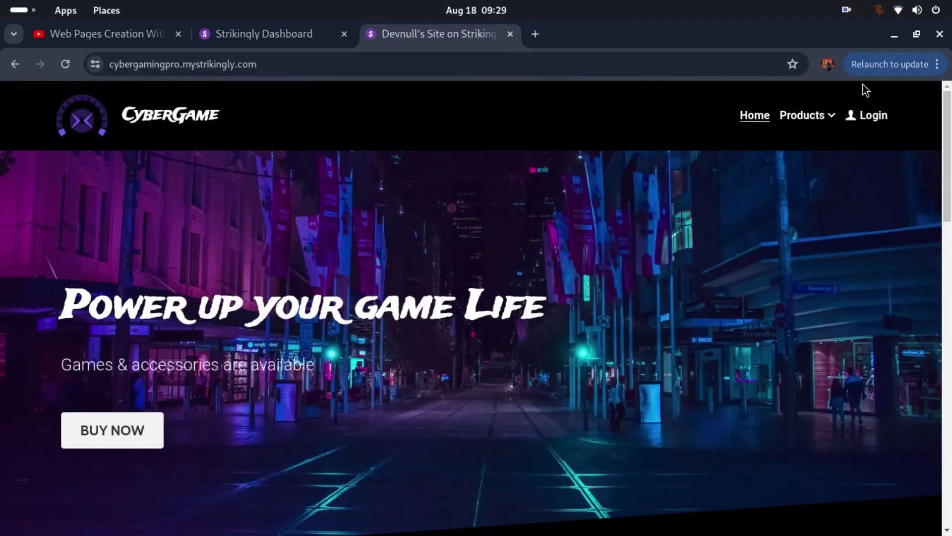
{"action": "mouse_move", "coordinate": [807, 115]}
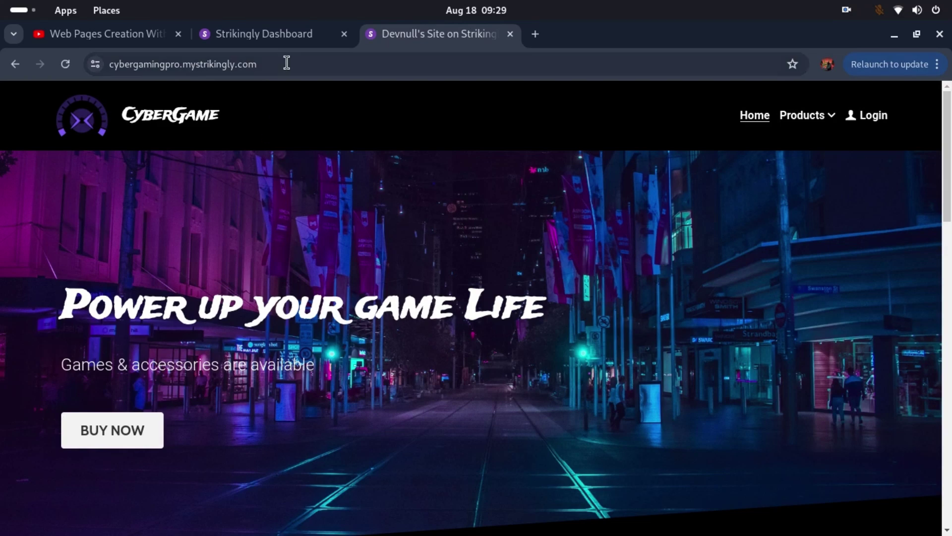
{"action": "key", "text": "ctrl+Page_Up"}
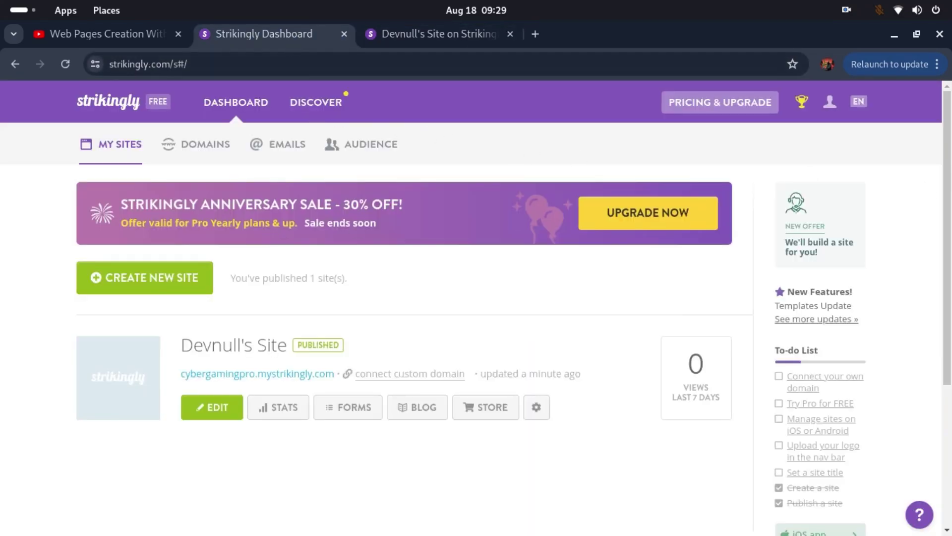
Look through the dashboard's to-do list and its Domains, Emails and Audience sections, and return to My Sites
{"action": "scroll", "coordinate": [476, 307], "scroll_direction": "down", "scroll_amount": 3}
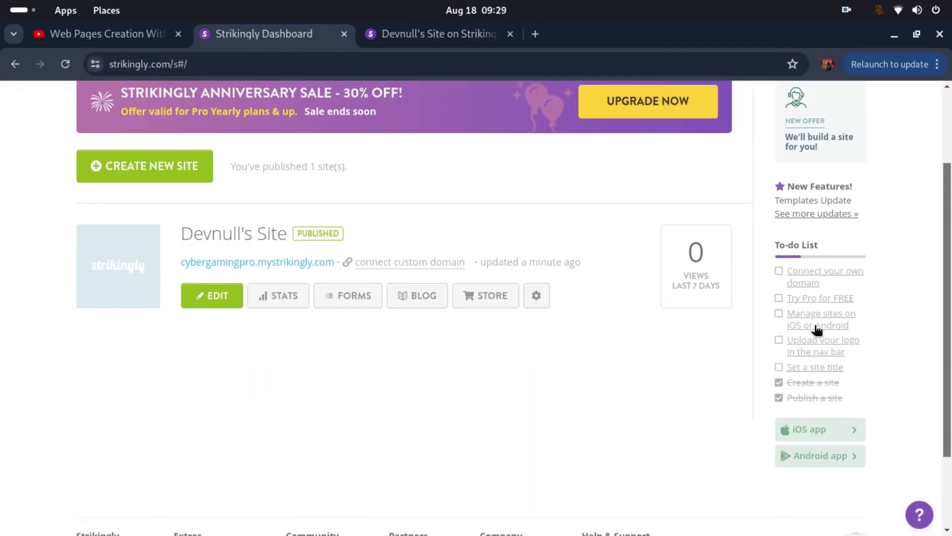
{"action": "scroll", "coordinate": [823, 149], "scroll_direction": "up", "scroll_amount": 3}
{"action": "left_click", "coordinate": [196, 144]}
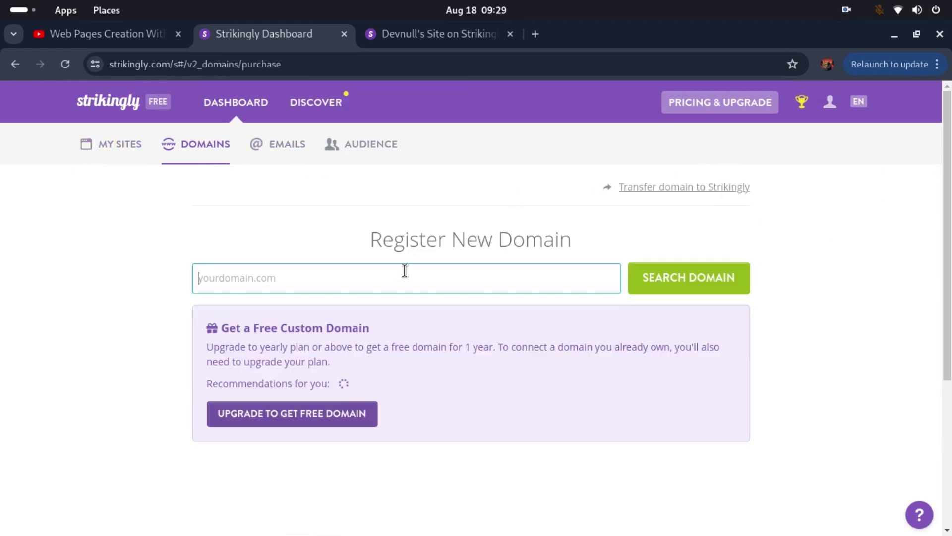
{"action": "left_click", "coordinate": [272, 146]}
{"action": "left_click", "coordinate": [368, 144]}
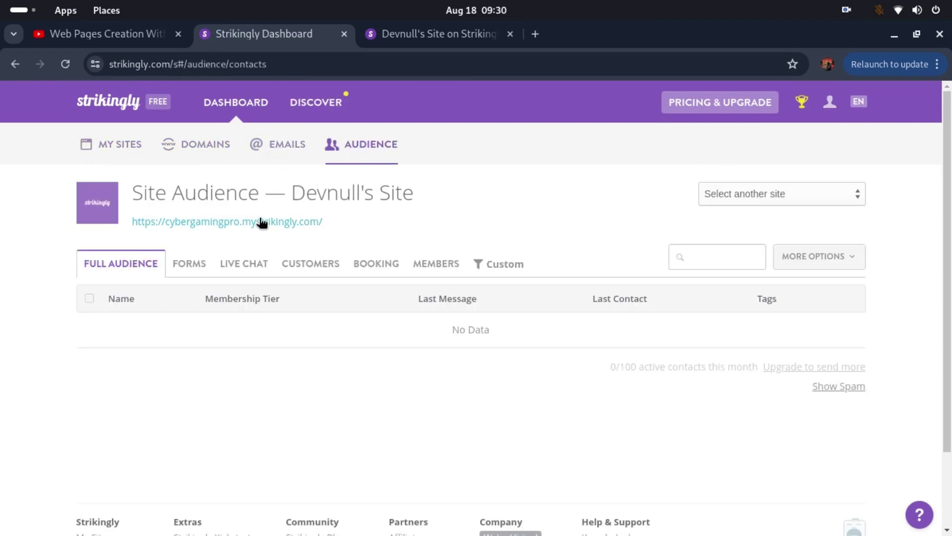
{"action": "left_click", "coordinate": [131, 146]}
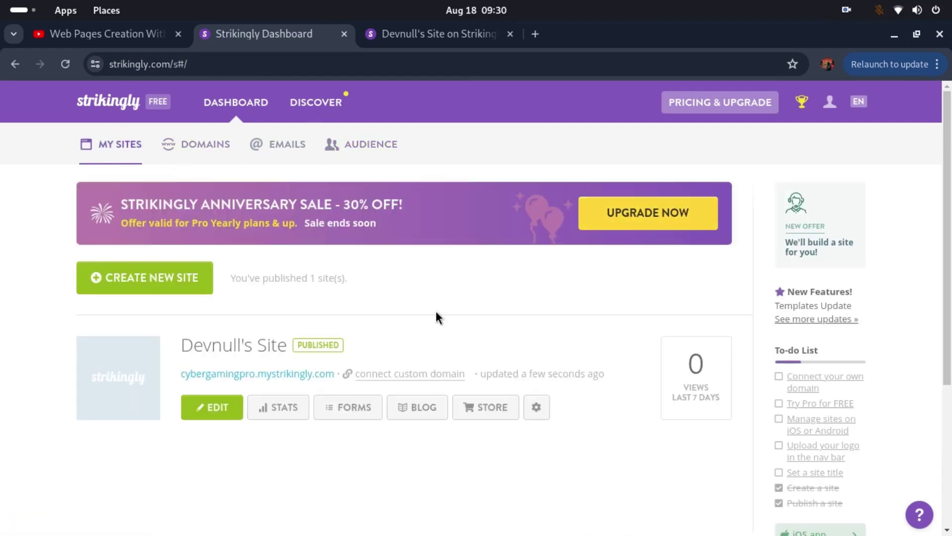
Open the published site's Stats in a new tab and examine the unique visitors chart for the last 7 days
{"action": "middle_click", "coordinate": [266, 406]}
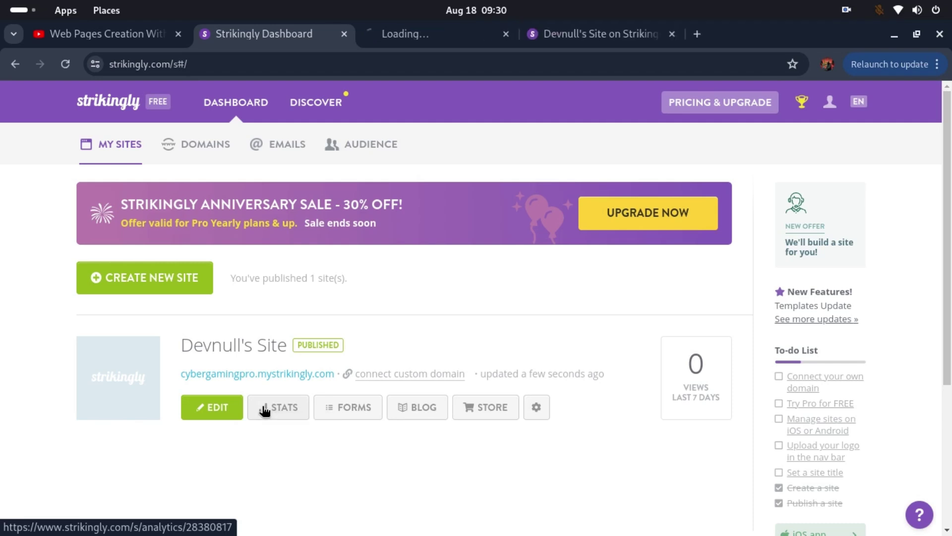
{"action": "left_click", "coordinate": [424, 36]}
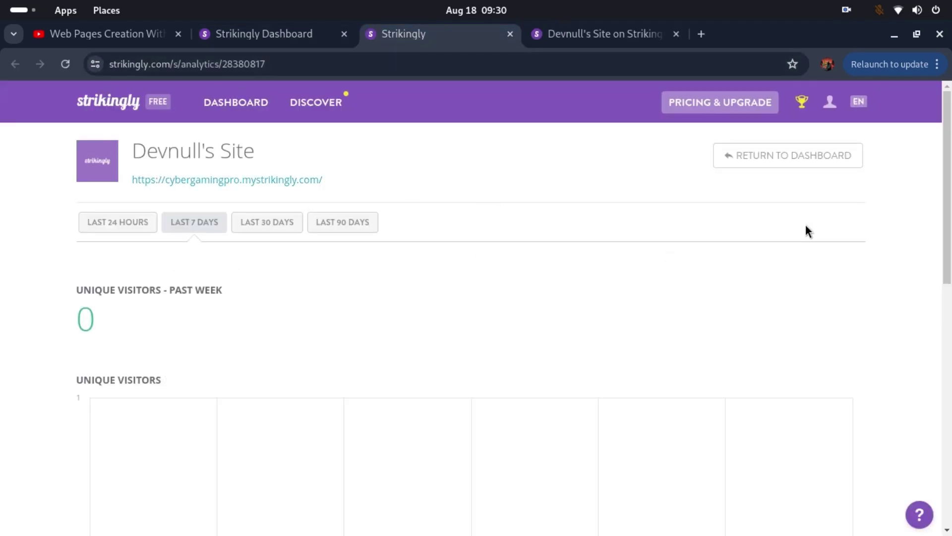
{"action": "scroll", "coordinate": [945, 115], "scroll_direction": "down", "scroll_amount": 1}
{"action": "scroll", "coordinate": [947, 119], "scroll_direction": "down", "scroll_amount": 10}
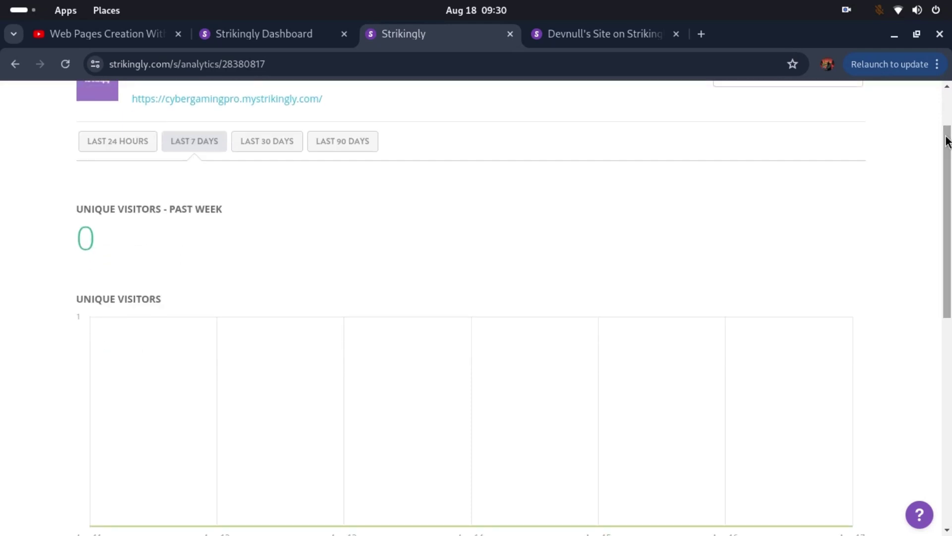
{"action": "scroll", "coordinate": [508, 308], "scroll_direction": "up", "scroll_amount": 10}
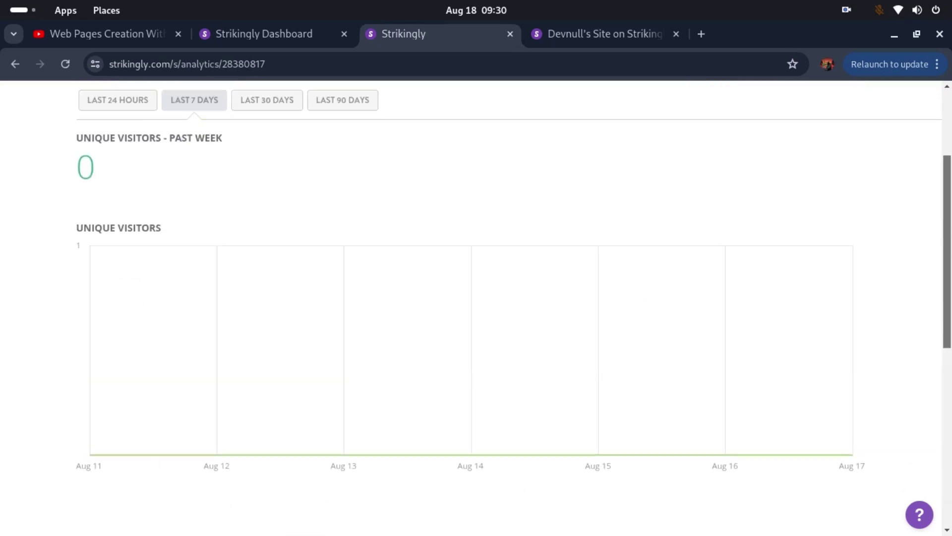
Close the stats and live site tabs, and reopen cybergamingpro.mystrikingly.com from the dashboard to view its Home page
{"action": "left_click", "coordinate": [510, 34]}
{"action": "left_click", "coordinate": [509, 34]}
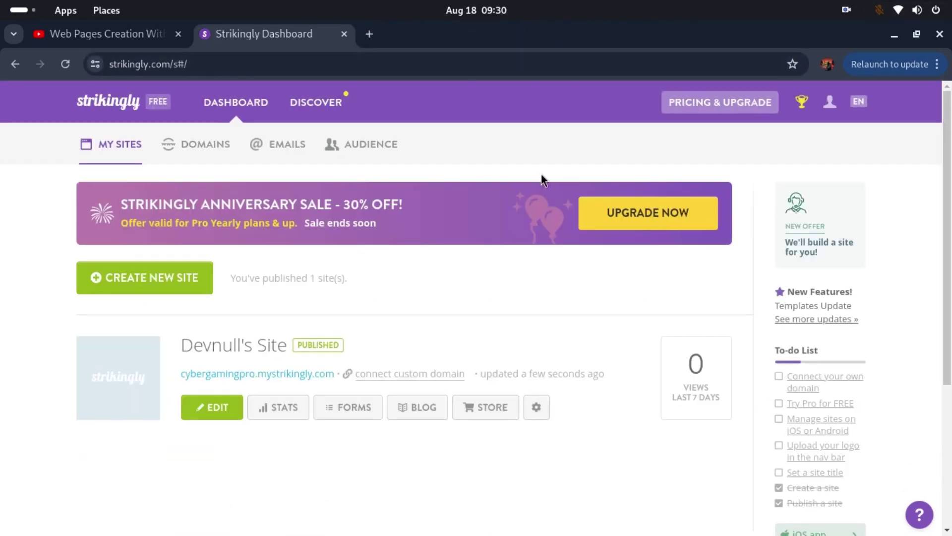
{"action": "left_click", "coordinate": [268, 373]}
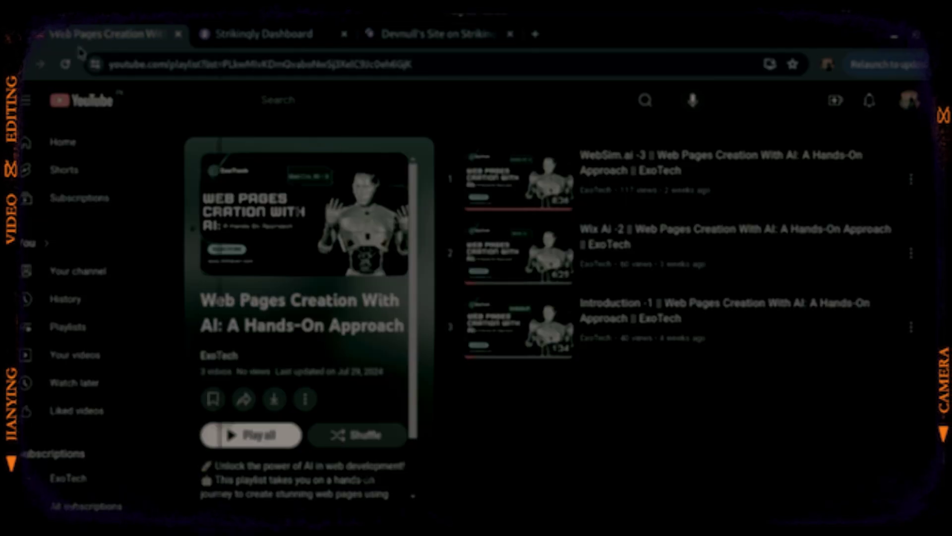
{"action": "left_click", "coordinate": [425, 35]}
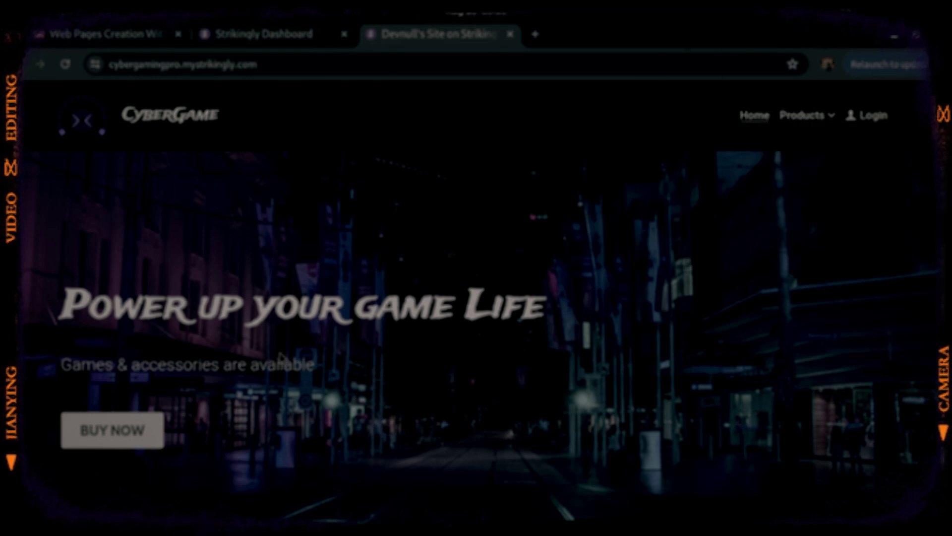
{"action": "double_click", "coordinate": [274, 376]}
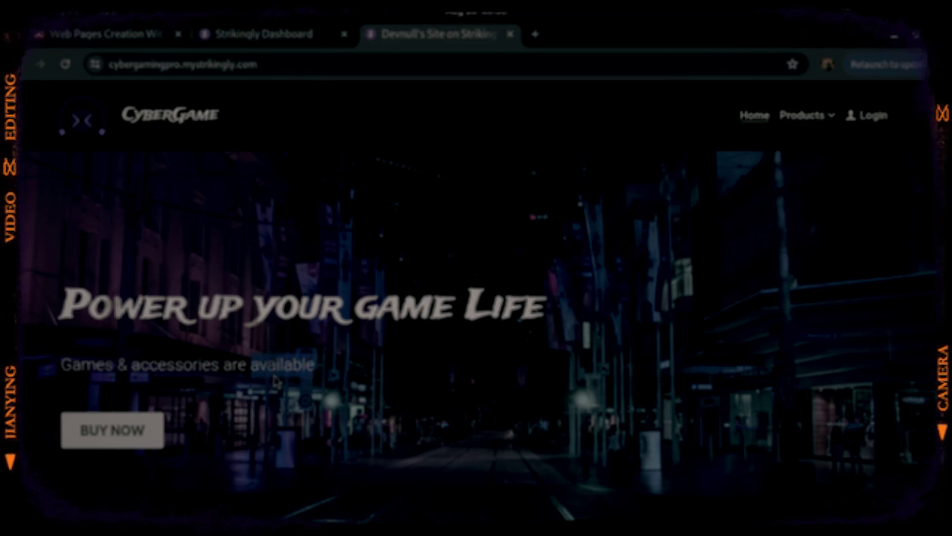
{"action": "left_click", "coordinate": [275, 393]}
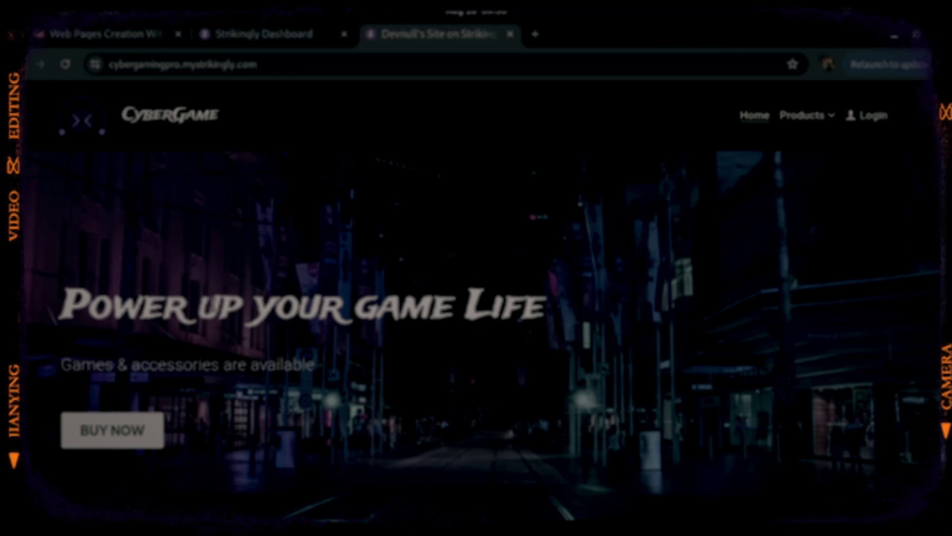